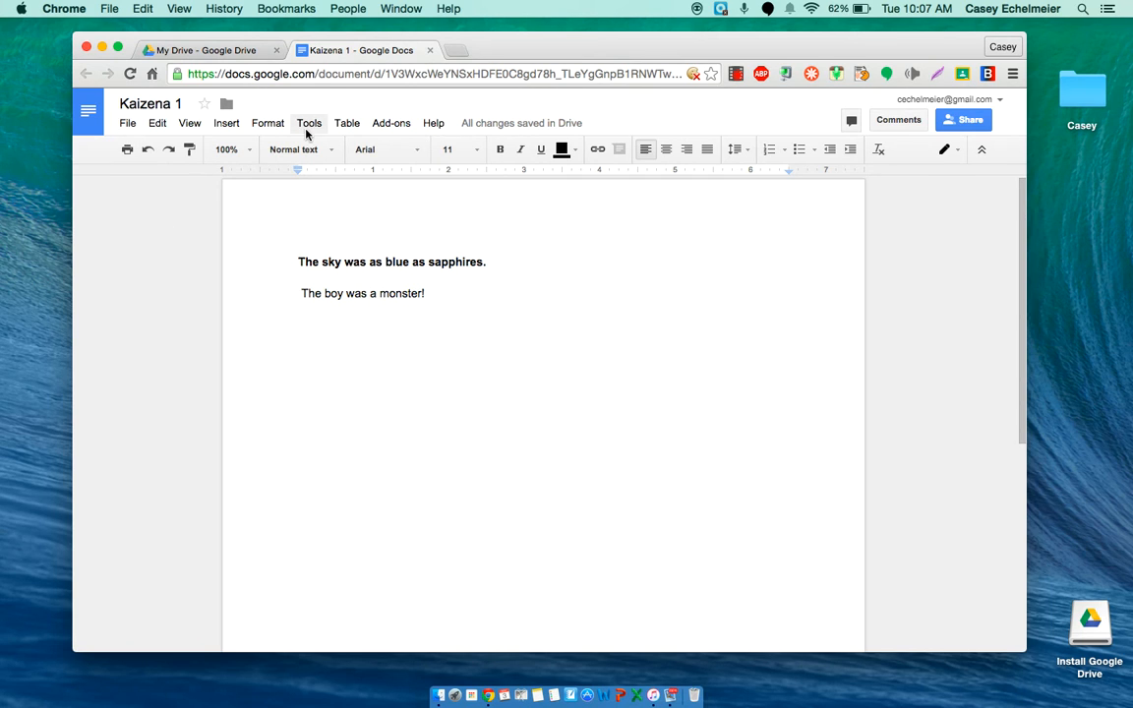
- Browse the store of available document add-ons, close it, and view the list of installed add-ons
left_click(401, 124)
mouse_move(417, 156)
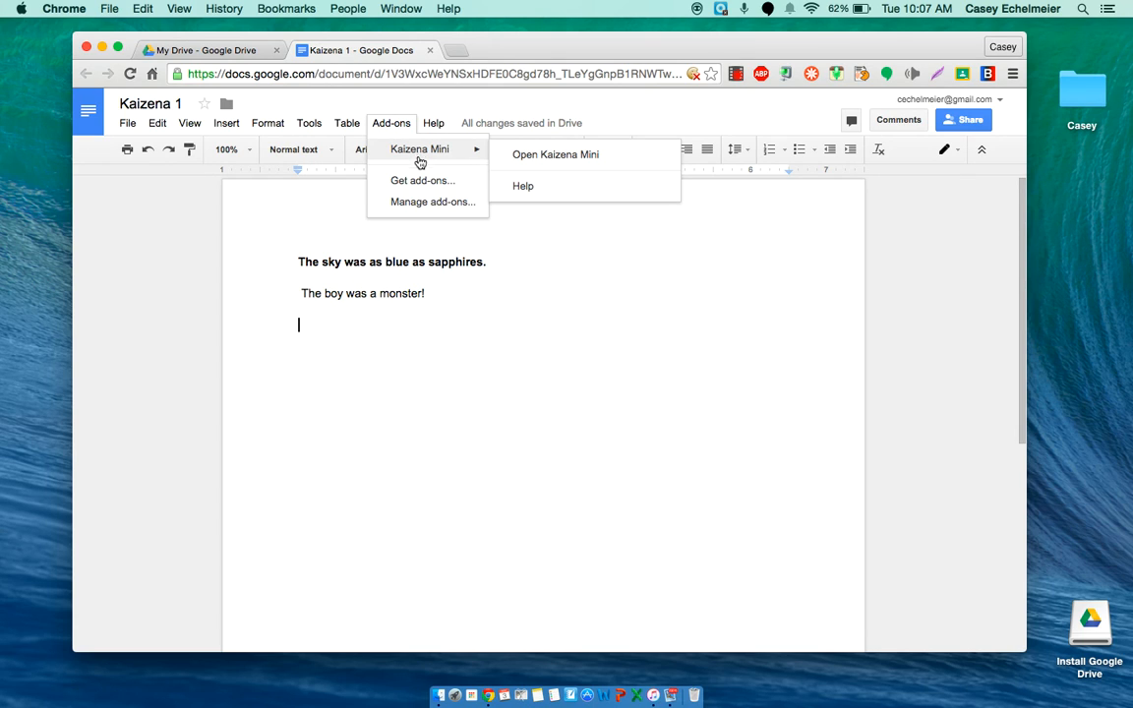
left_click(425, 184)
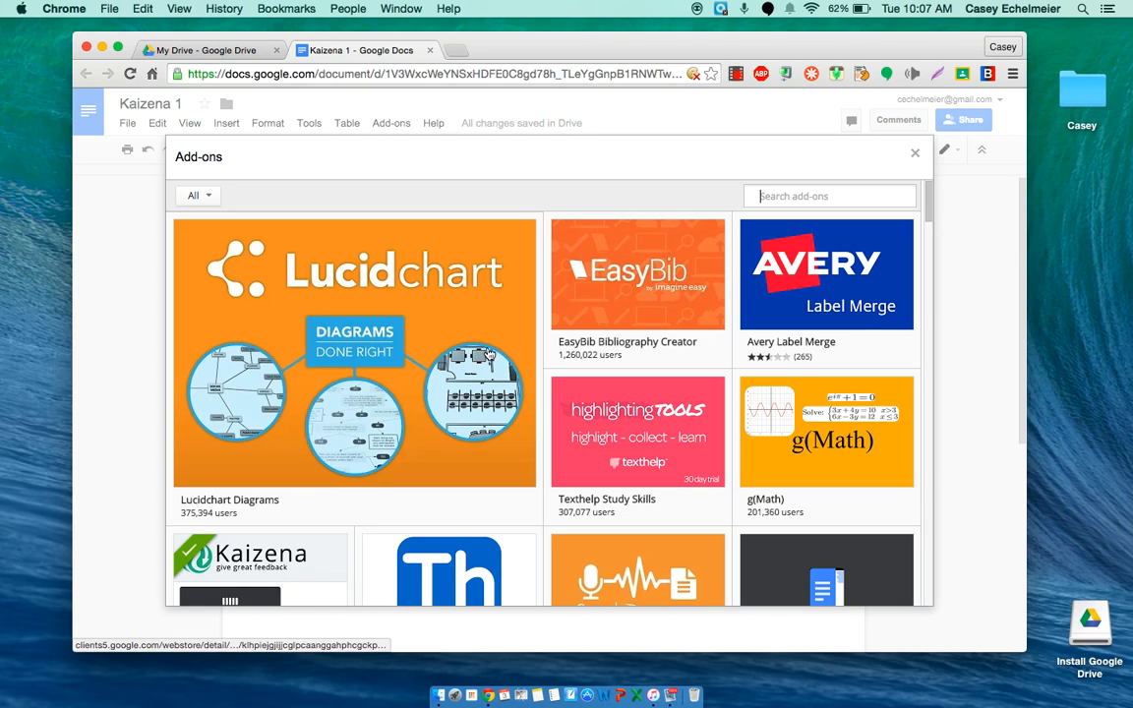
mouse_move(929, 214)
left_mouse_down()
mouse_move(927, 395)
mouse_move(940, 220)
left_mouse_up()
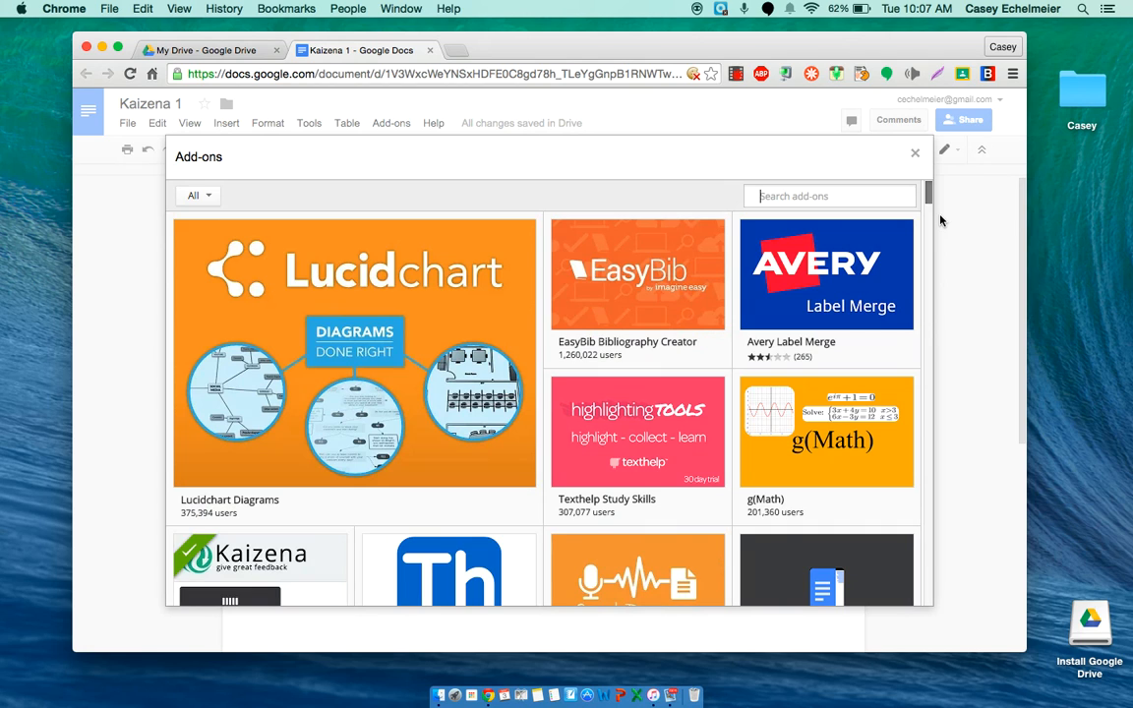
left_click(914, 153)
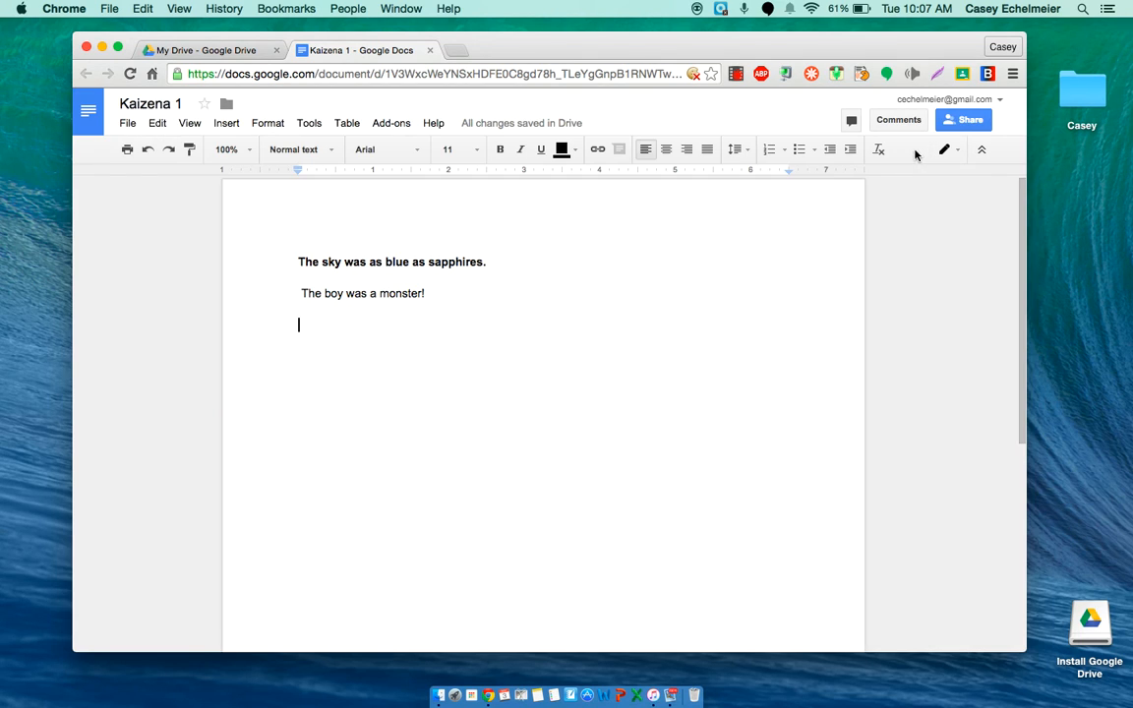
left_click(401, 123)
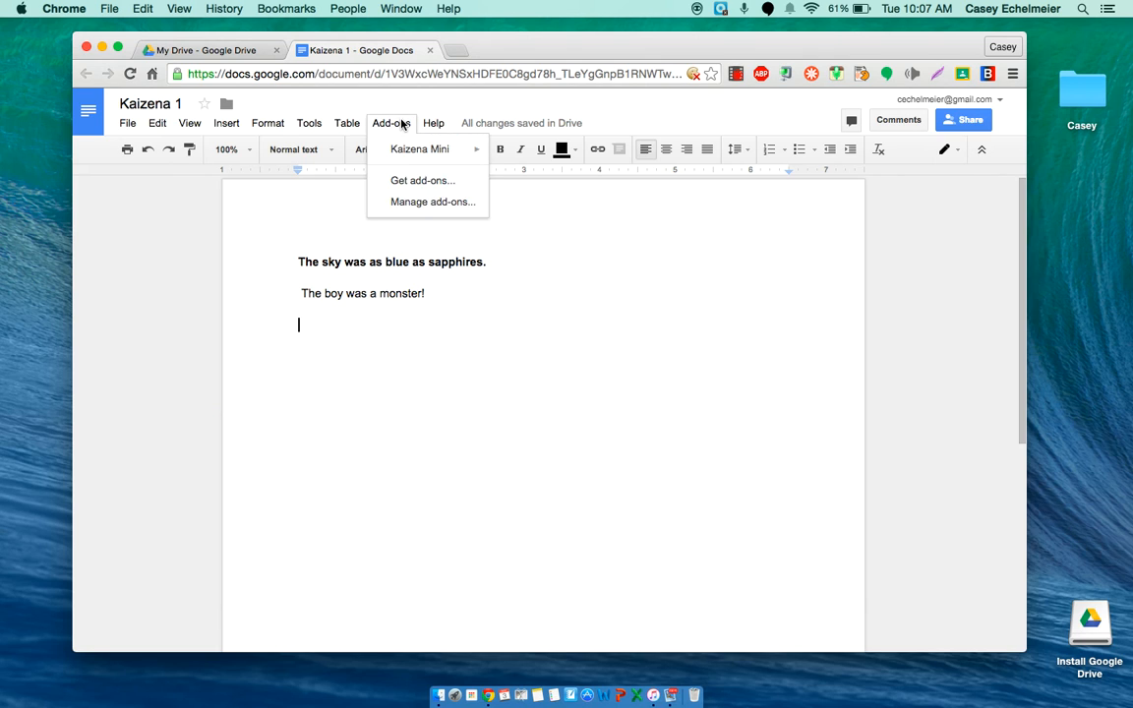
left_click(574, 384)
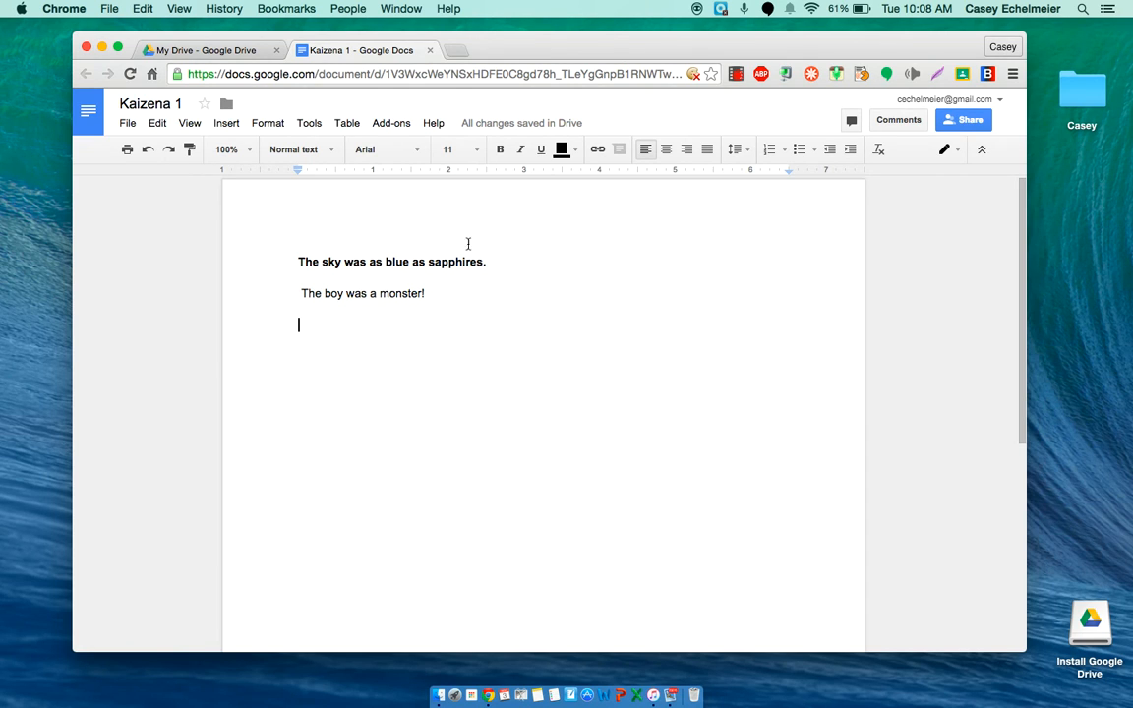
- Share the Kaizena 1 document with the school e-mail account, granting edit access, and send the invitation
left_click(960, 122)
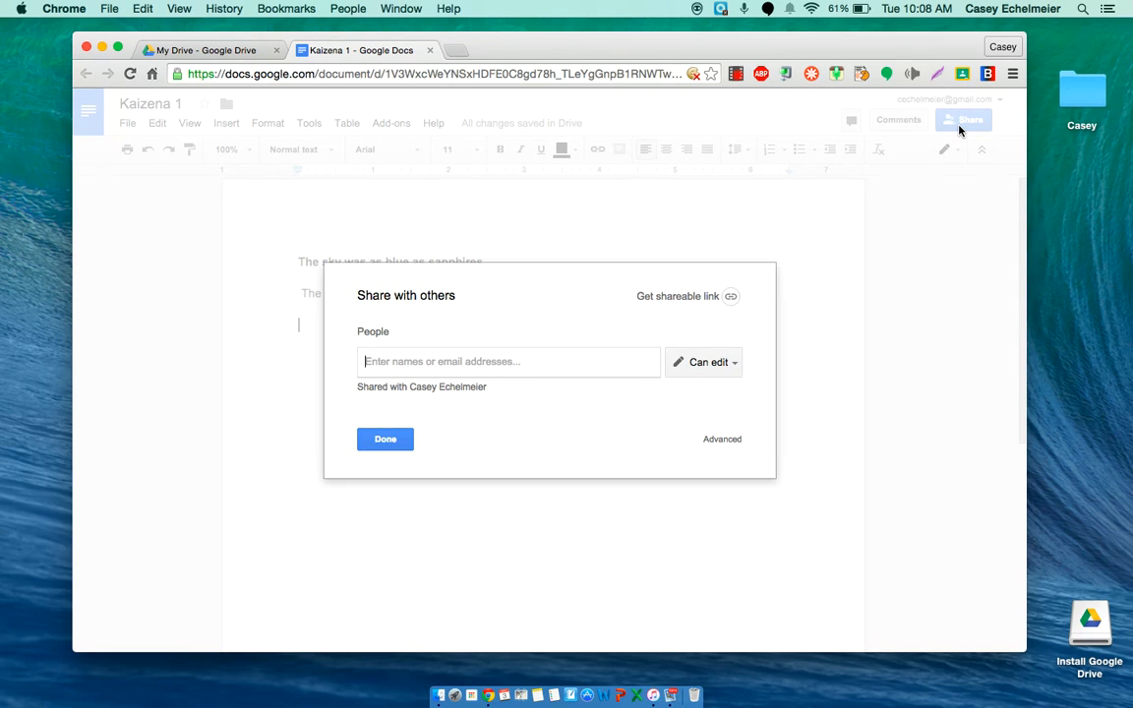
type("cec")
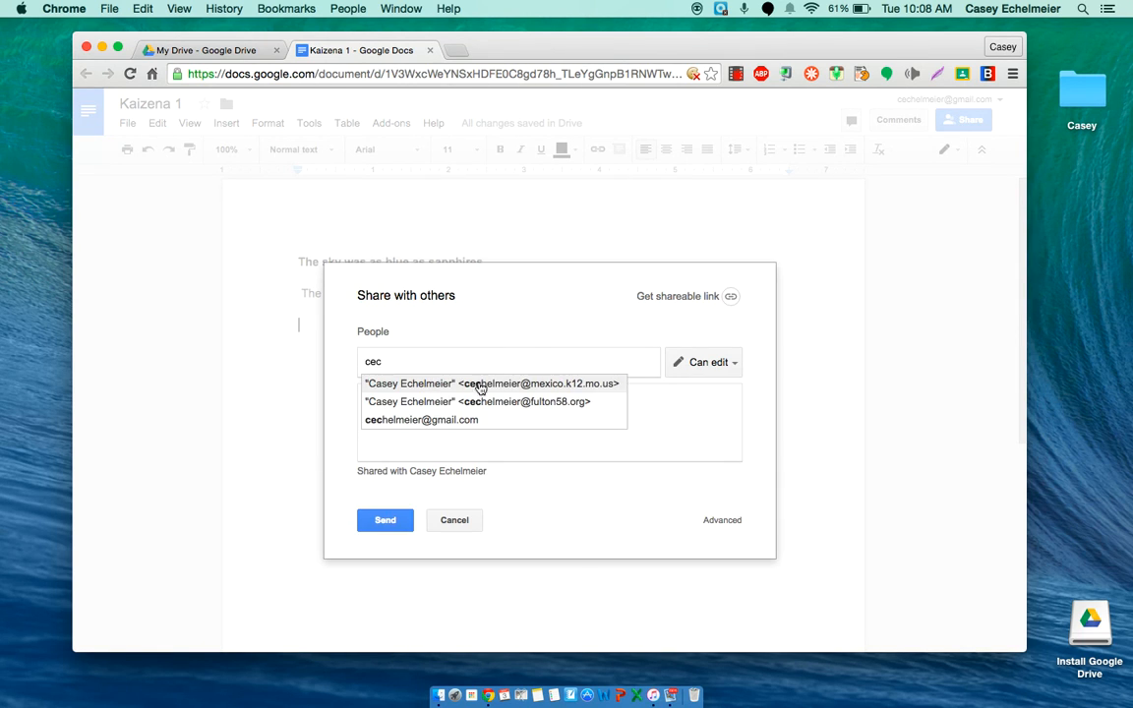
left_click(552, 384)
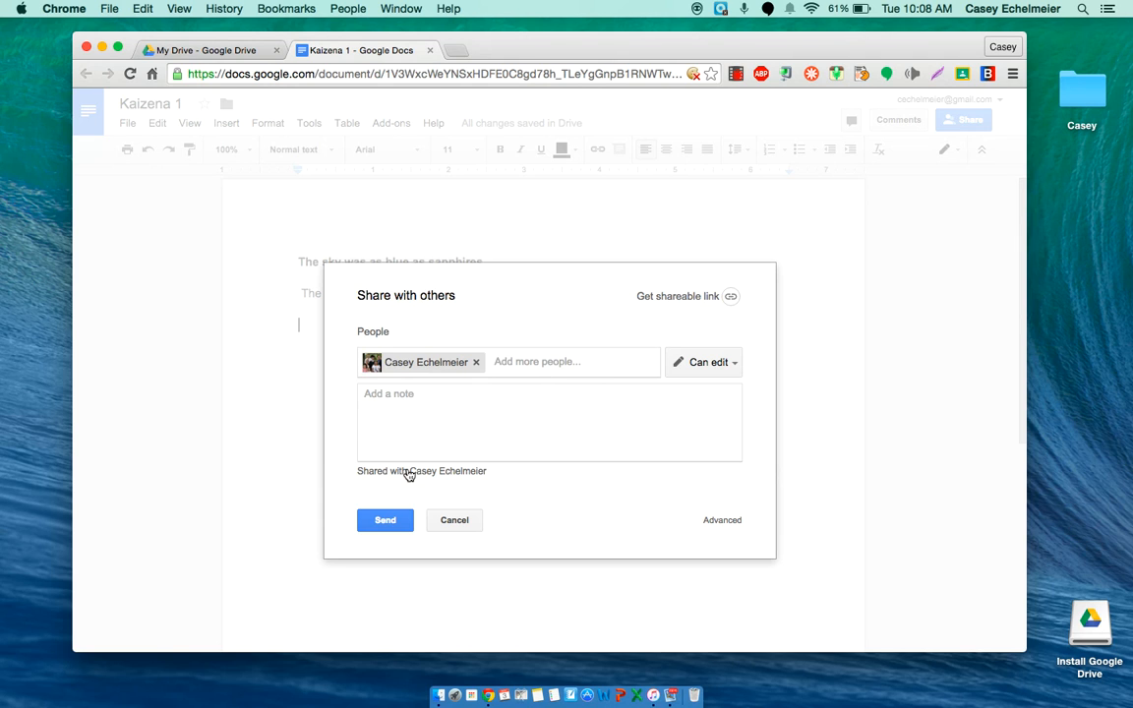
left_click(385, 520)
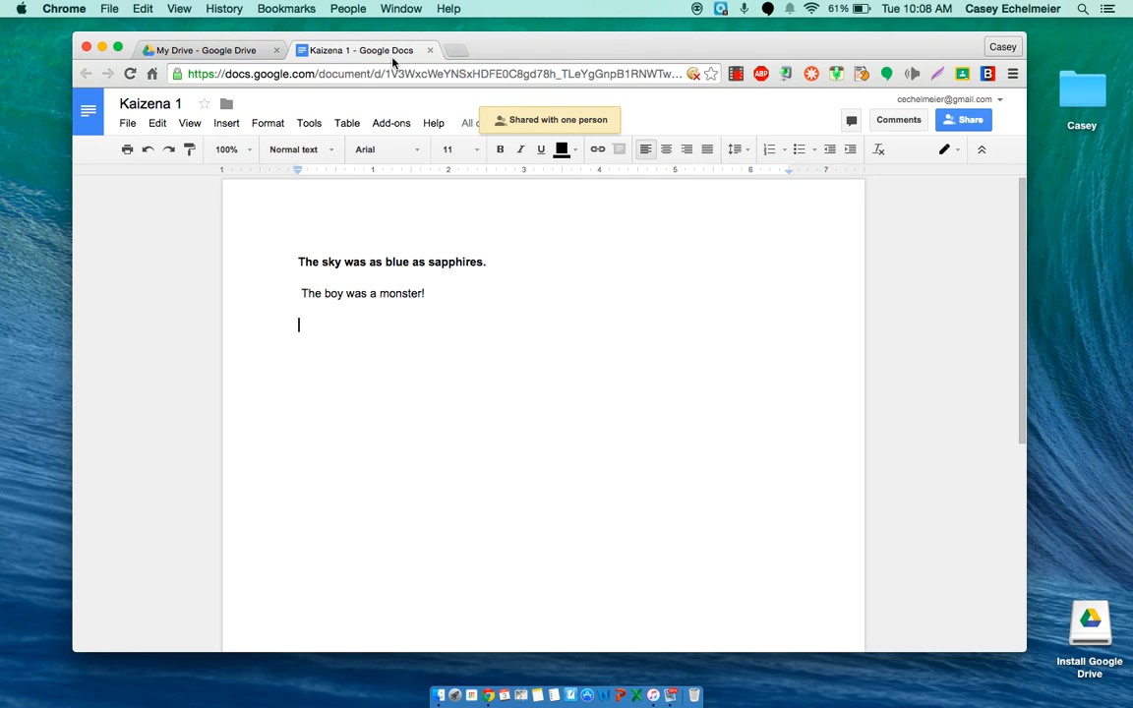
- Switch to the school Google account in a new browser tab and open its mailbox
left_click(456, 52)
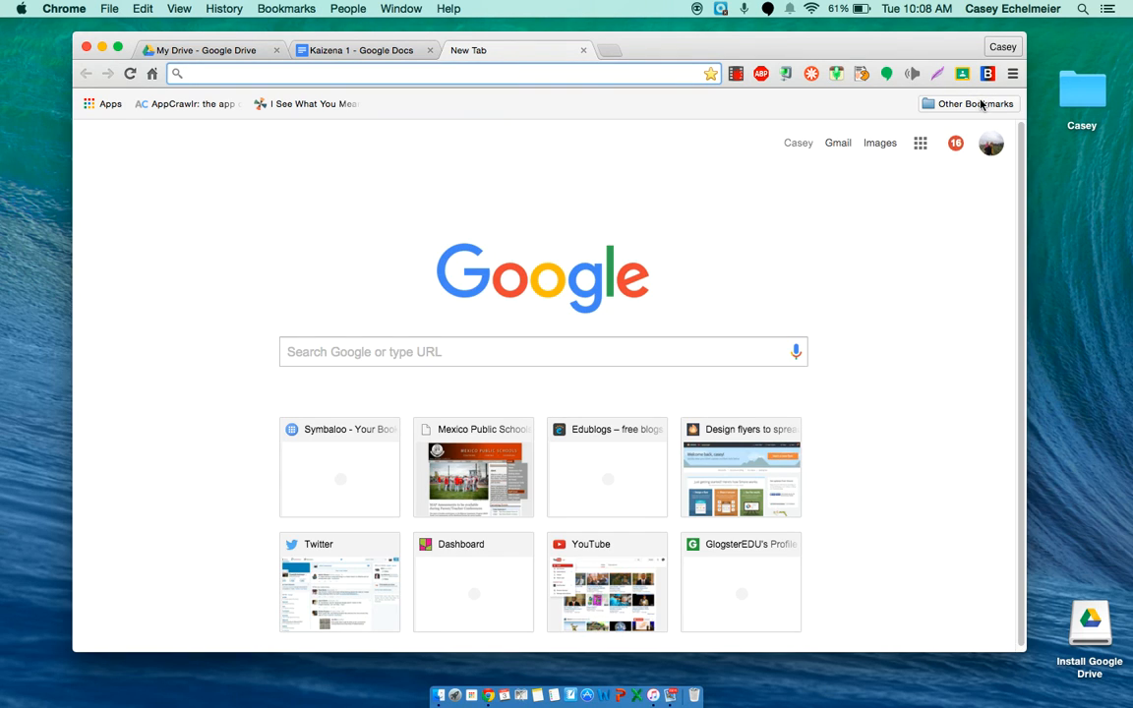
left_click(990, 144)
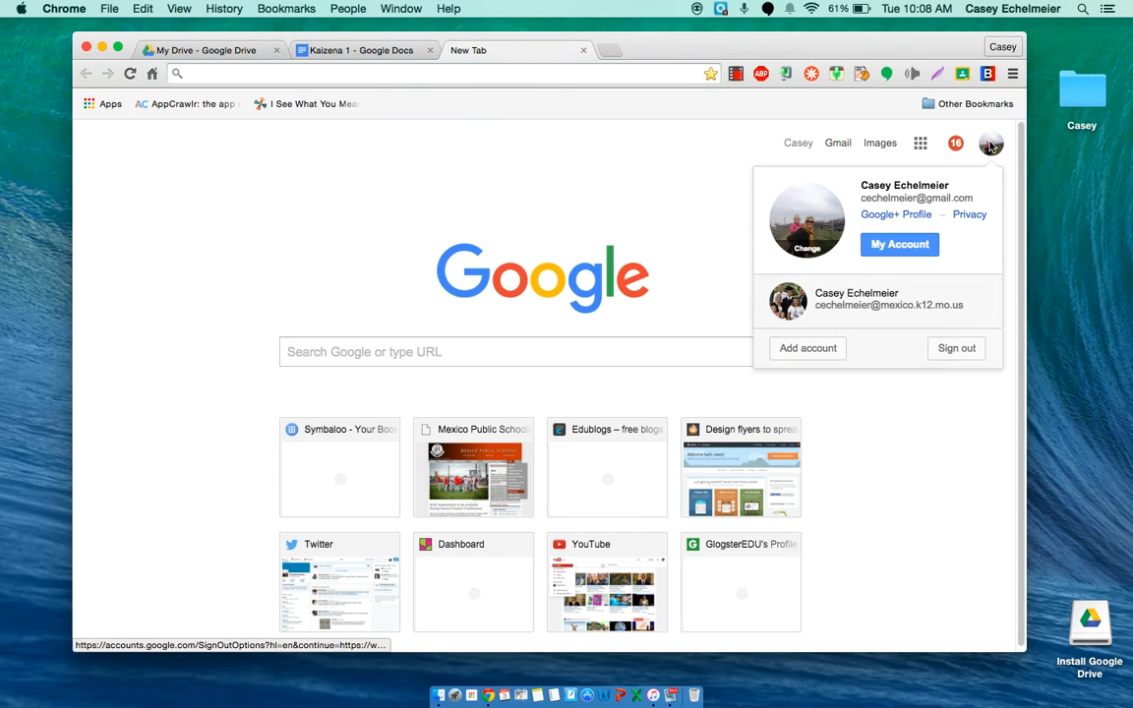
left_click(927, 297)
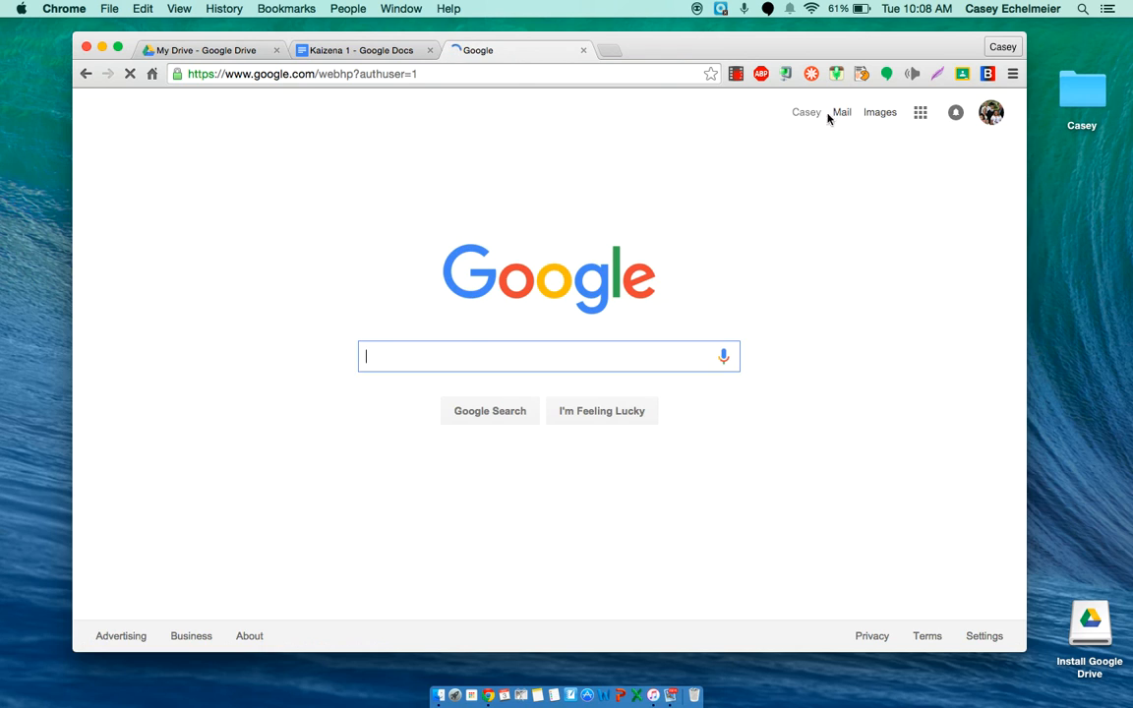
left_click(841, 116)
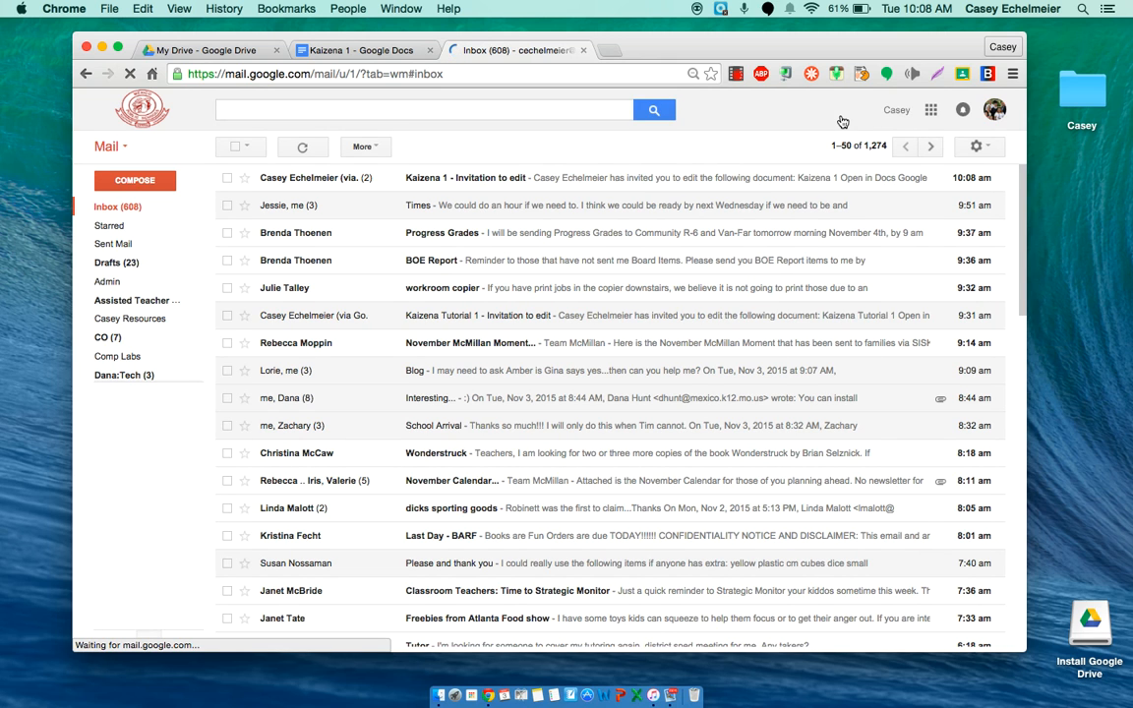
- Open the "Kaizena 1 - Invitation to edit" e-mail and open the shared document from its earlier message
left_click(312, 179)
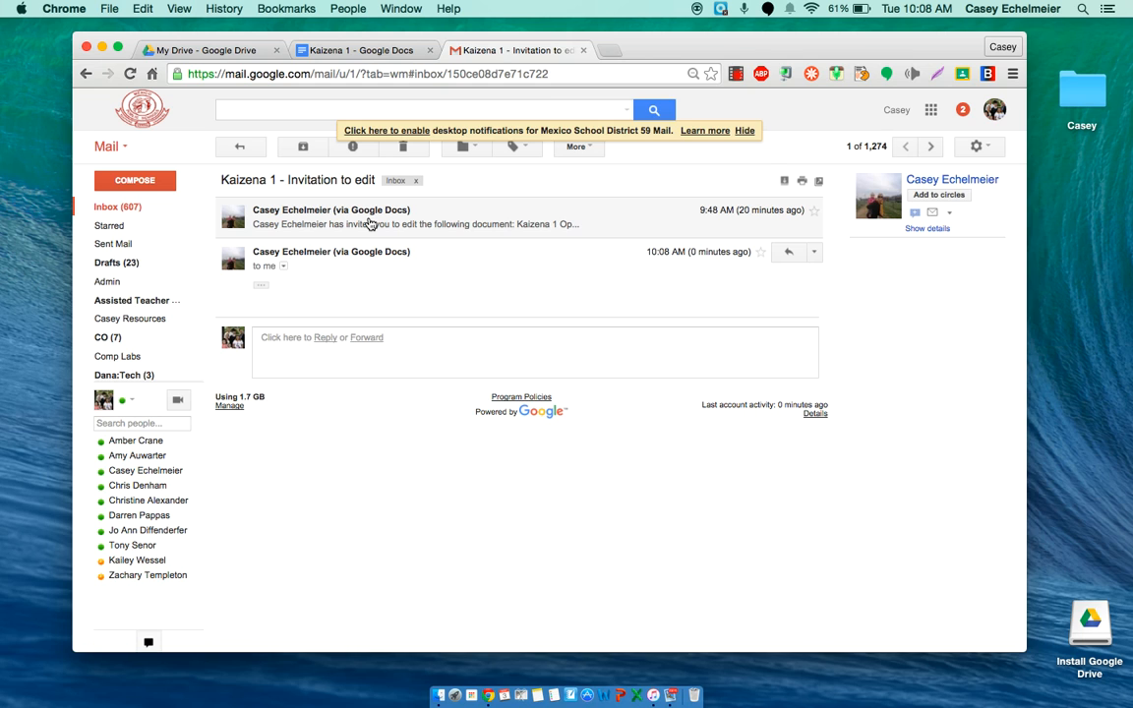
left_click(368, 225)
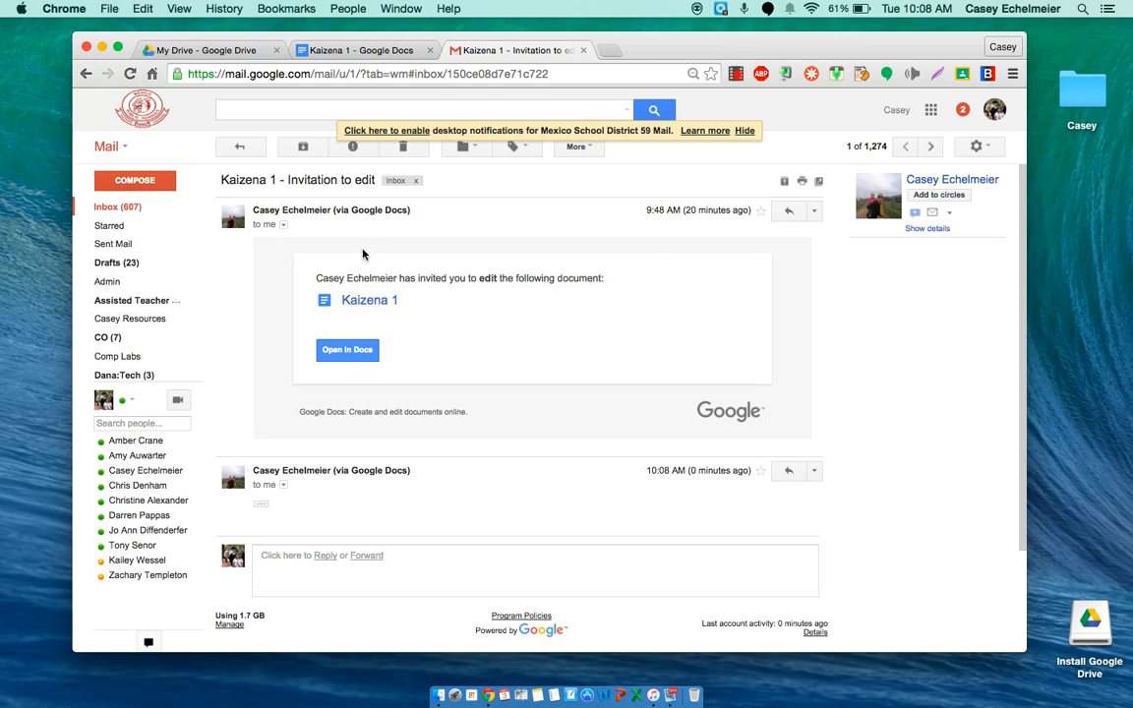
left_click(346, 350)
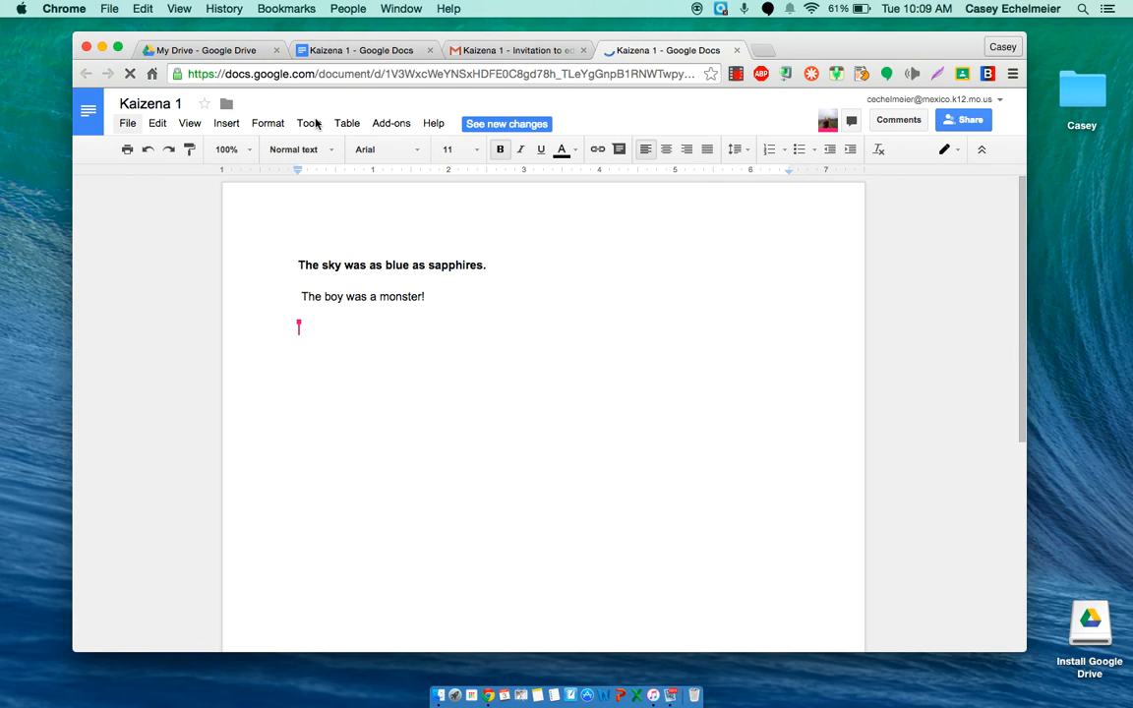
- Open the Kaizena Mini add-on in the shared document
left_click(393, 124)
mouse_move(405, 156)
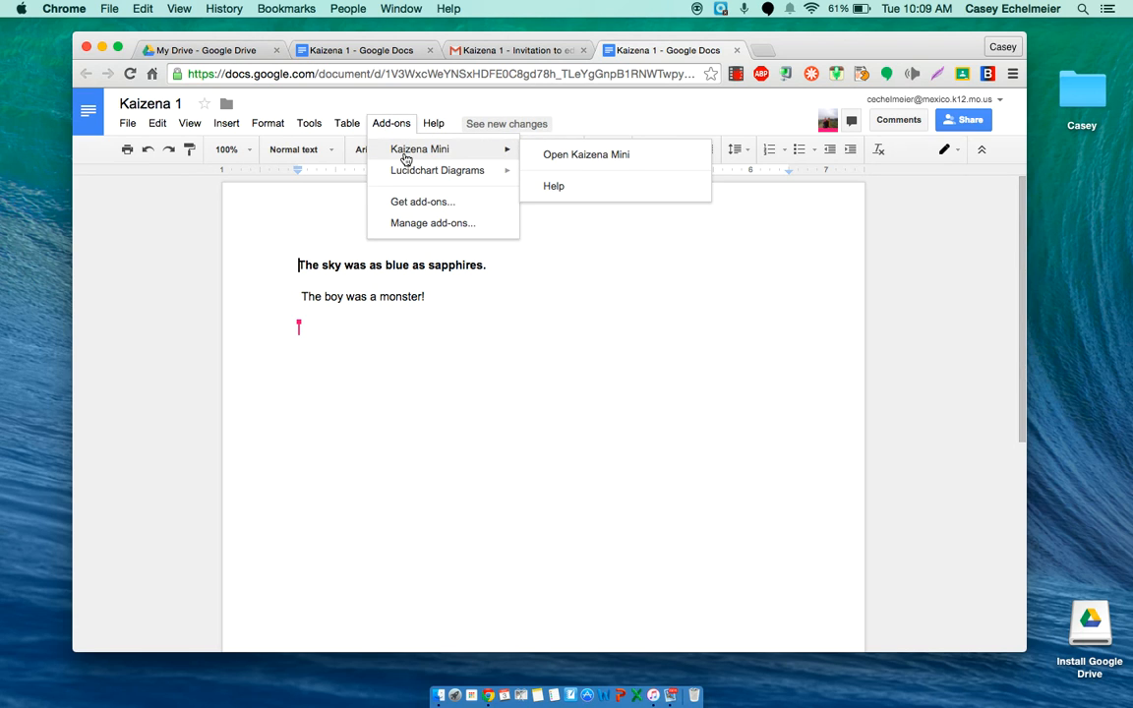
left_click(589, 164)
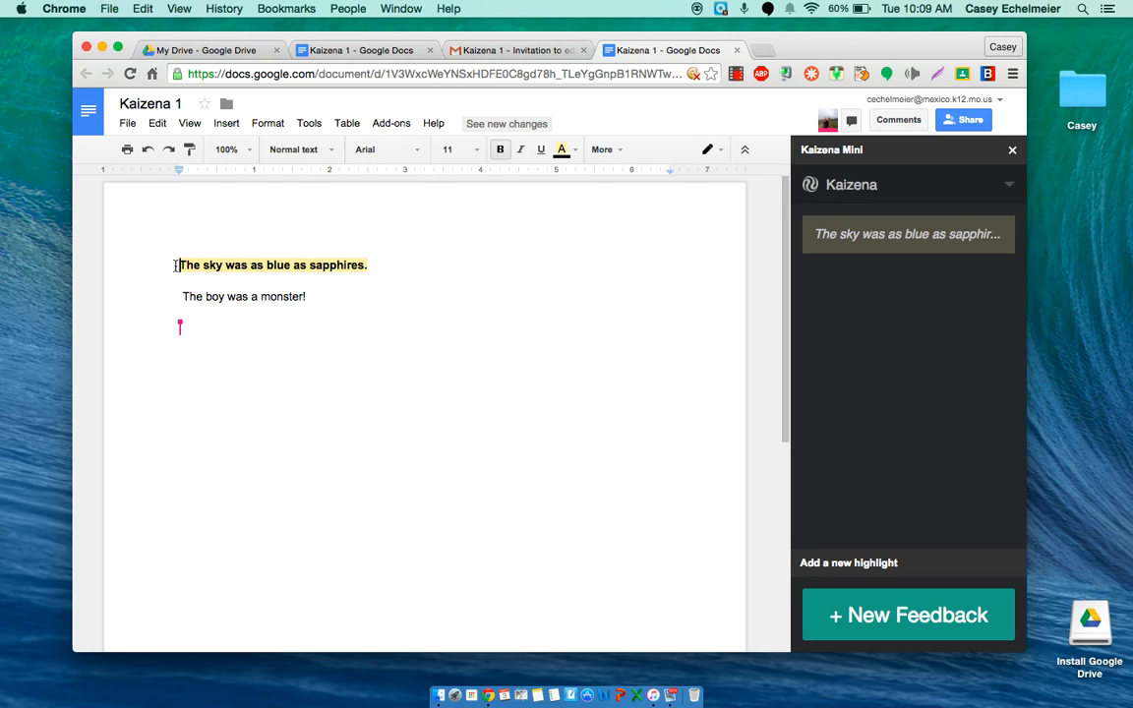
- Add a new Kaizena feedback highlight to "The sky was as blue as sapphires." and set its colour to red
left_click_drag(179, 263, 375, 270)
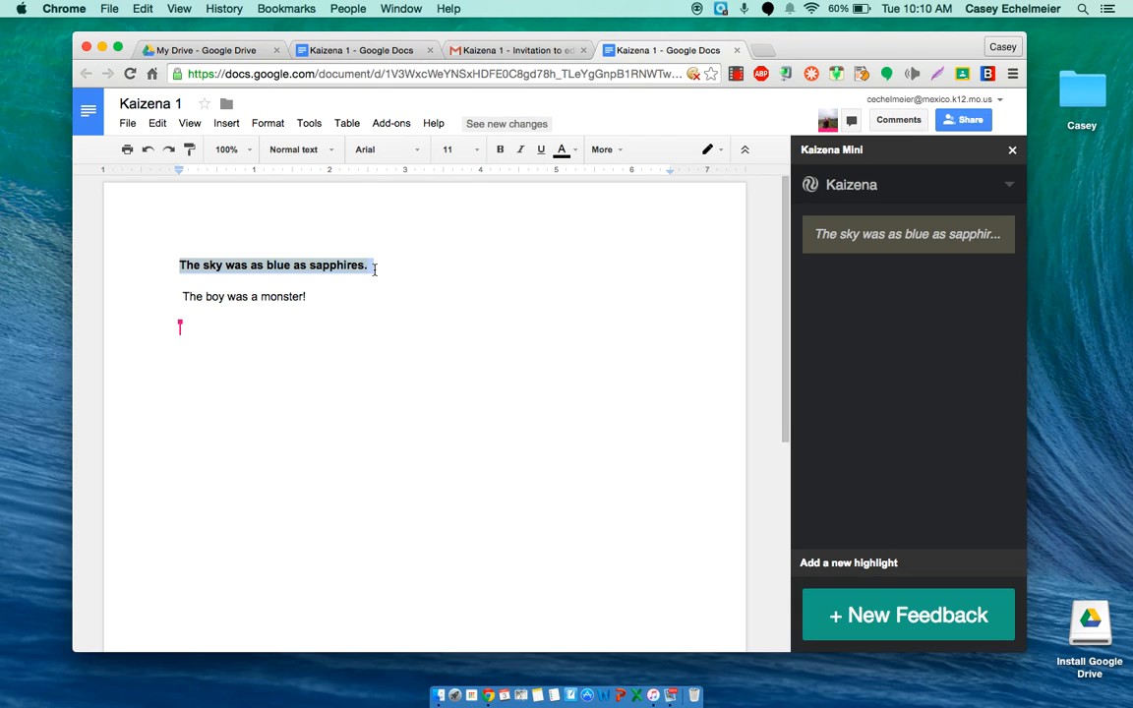
left_click(885, 613)
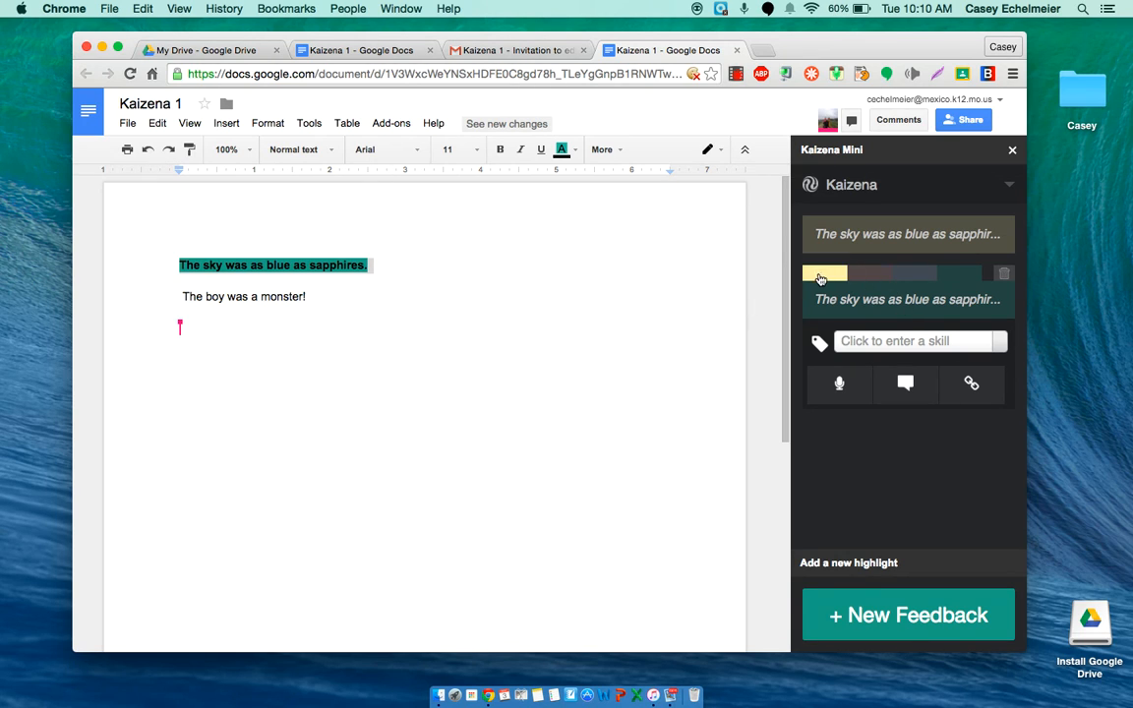
left_click(870, 277)
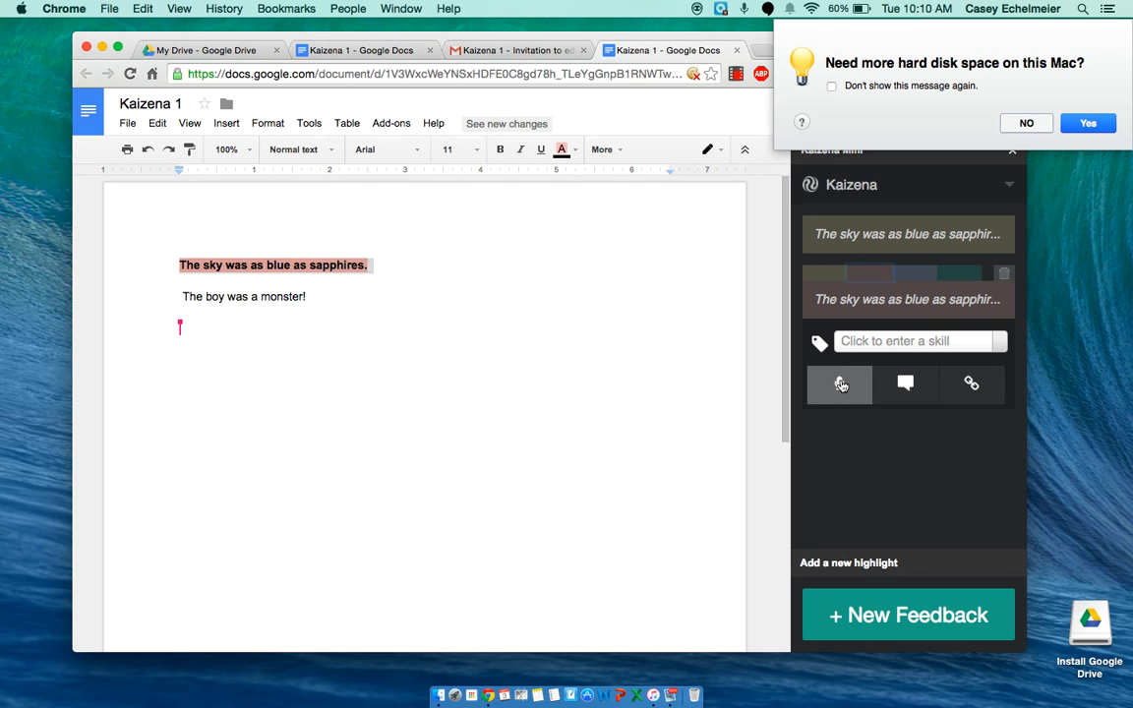
- Decline the disk space prompt, close the MegaBackup window and return to the document's Kaizena Mini feedback
left_click(1023, 120)
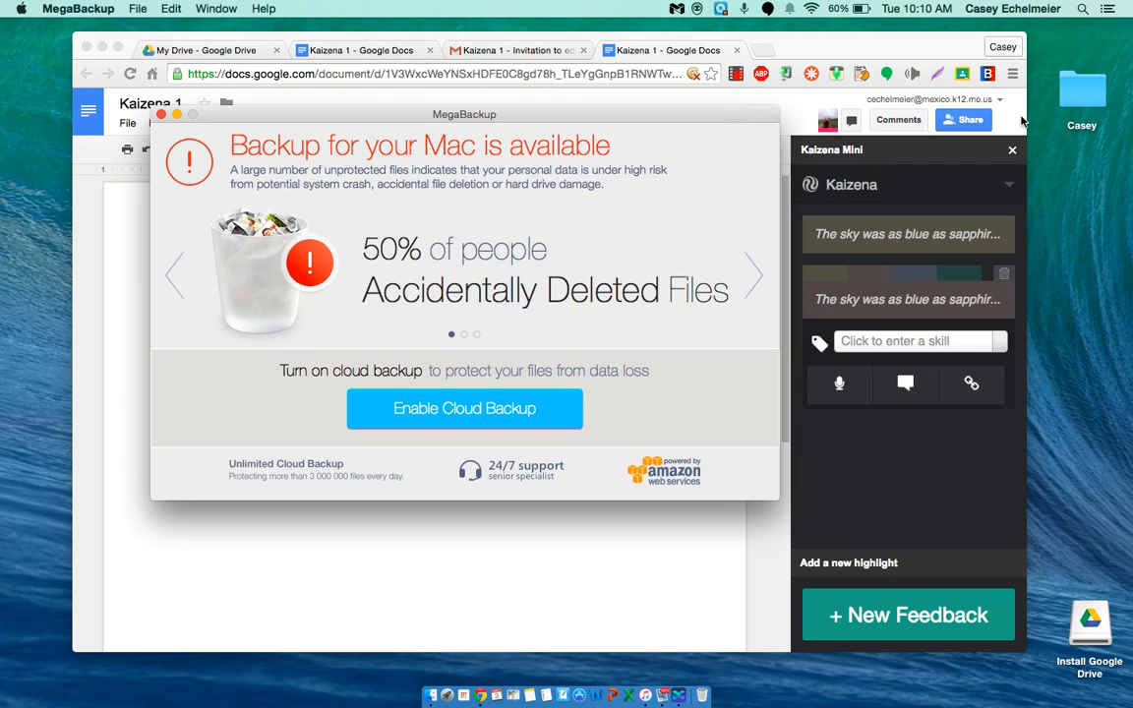
left_click(162, 114)
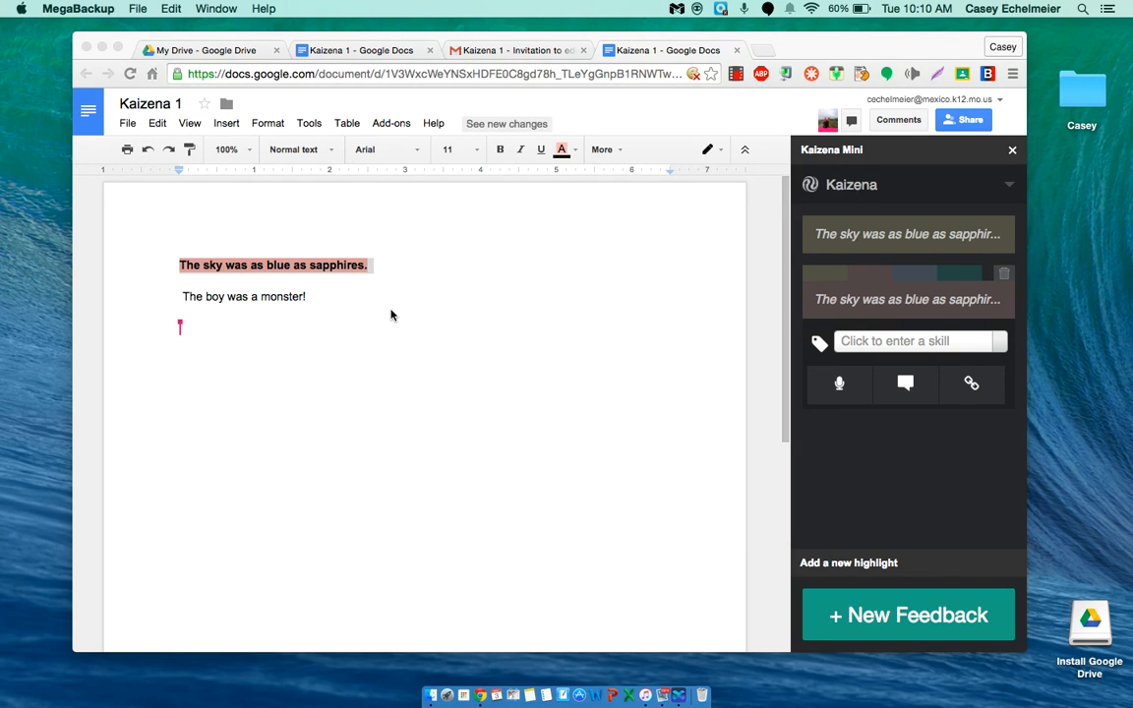
left_click(839, 387)
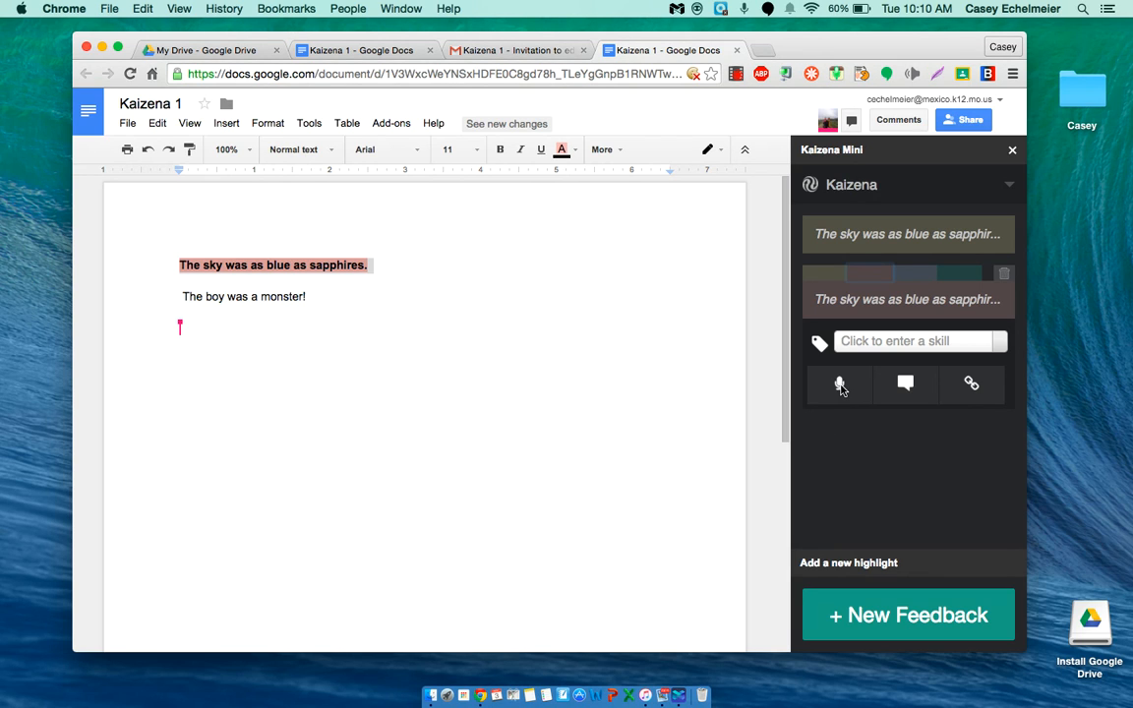
- Record a voice comment of about 13 seconds for the red highlight and play back part of it
left_click(840, 387)
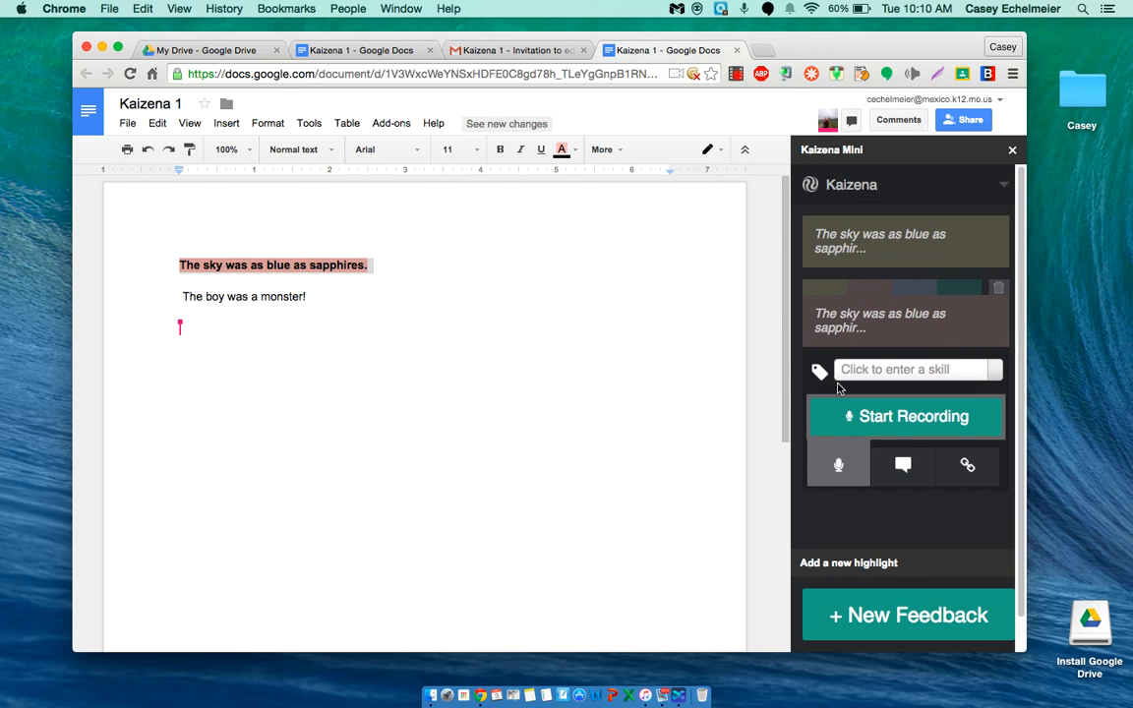
left_click(896, 417)
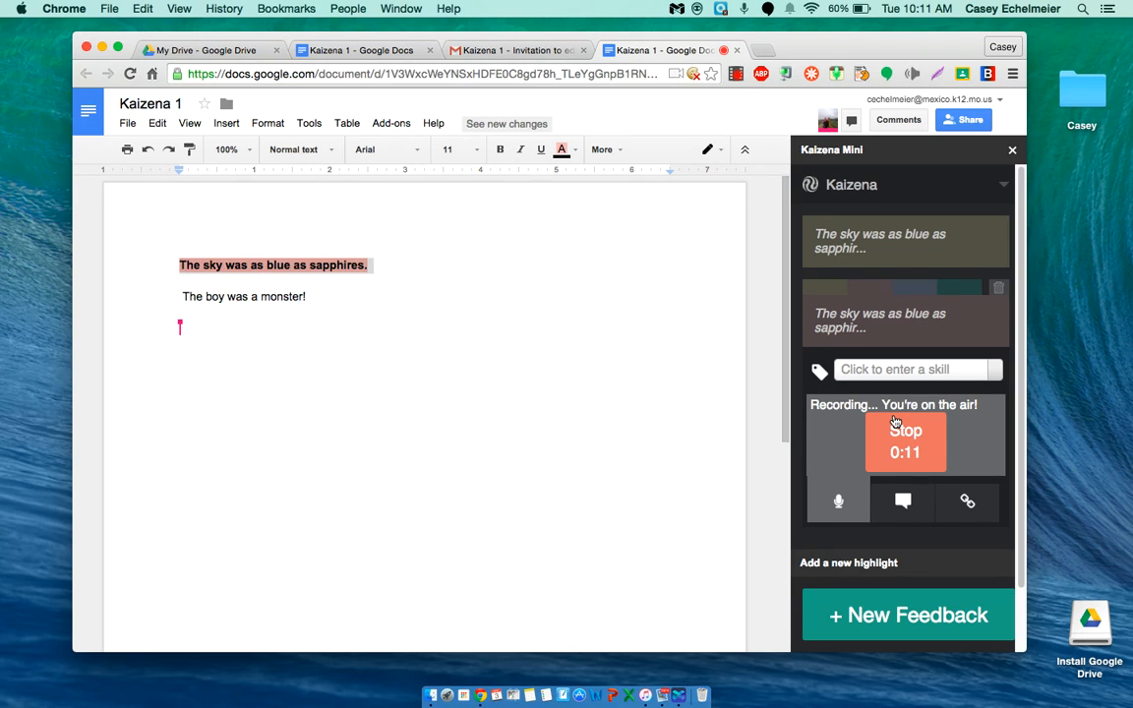
left_click(896, 430)
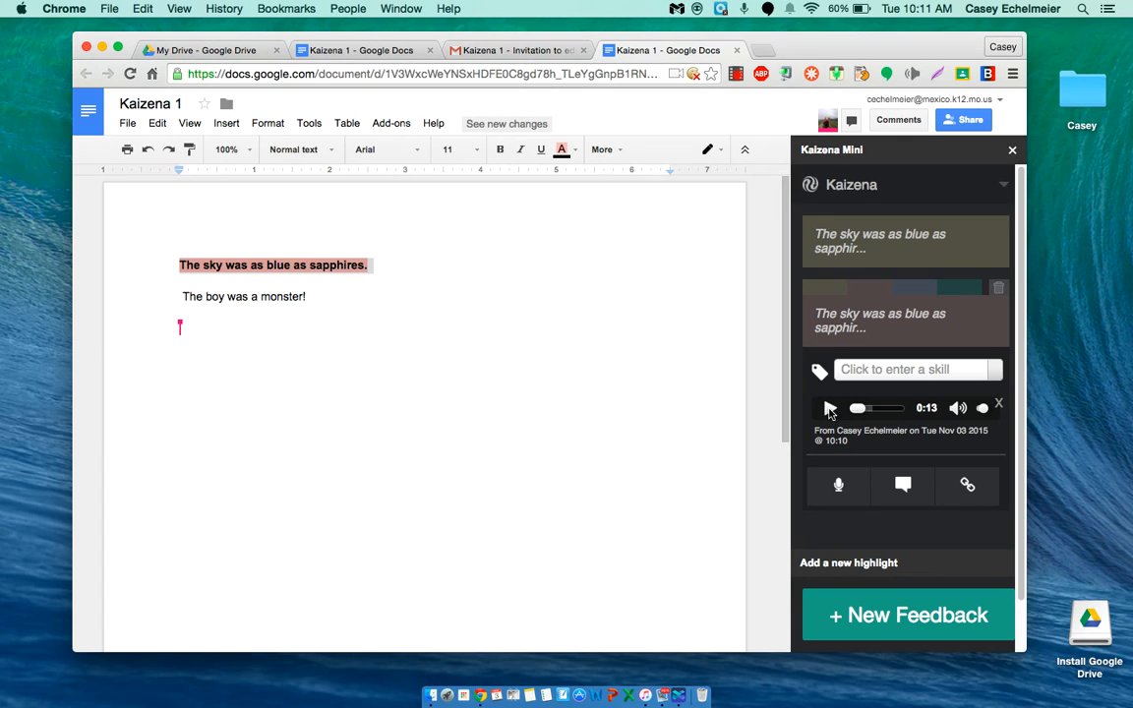
left_click(829, 408)
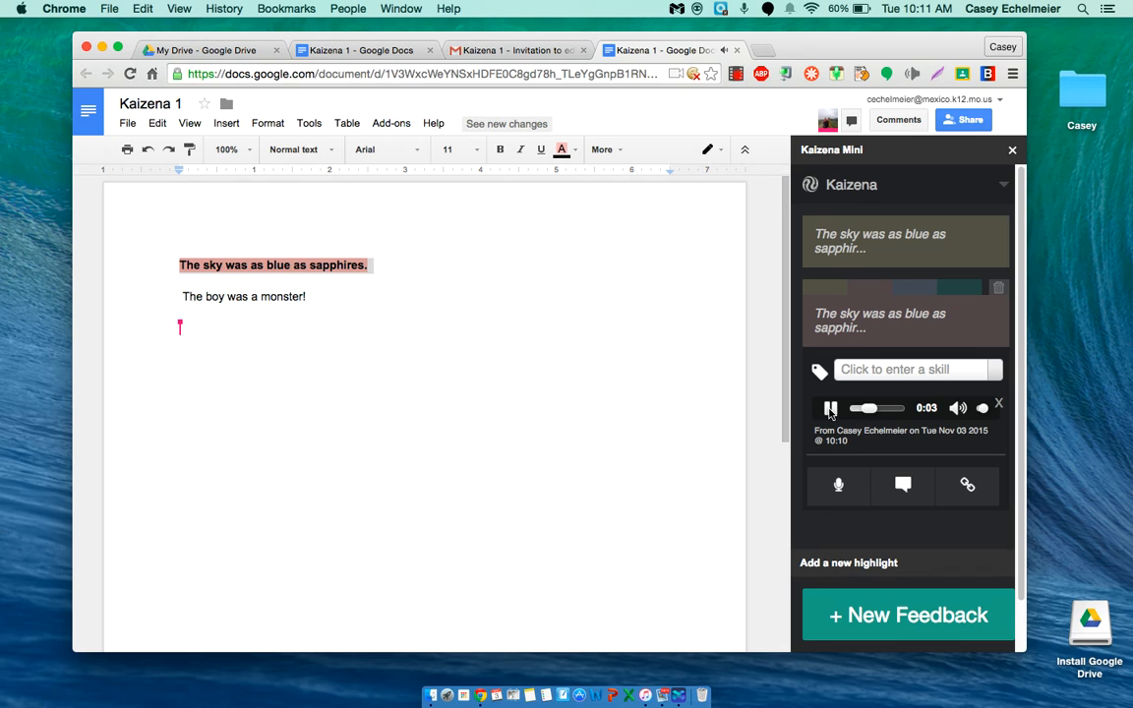
left_click(829, 409)
- Add the text comment "Great use of metaphor. Make sure you add details so we know why he is a monster!" to the red highlight
left_click_drag(179, 297, 314, 301)
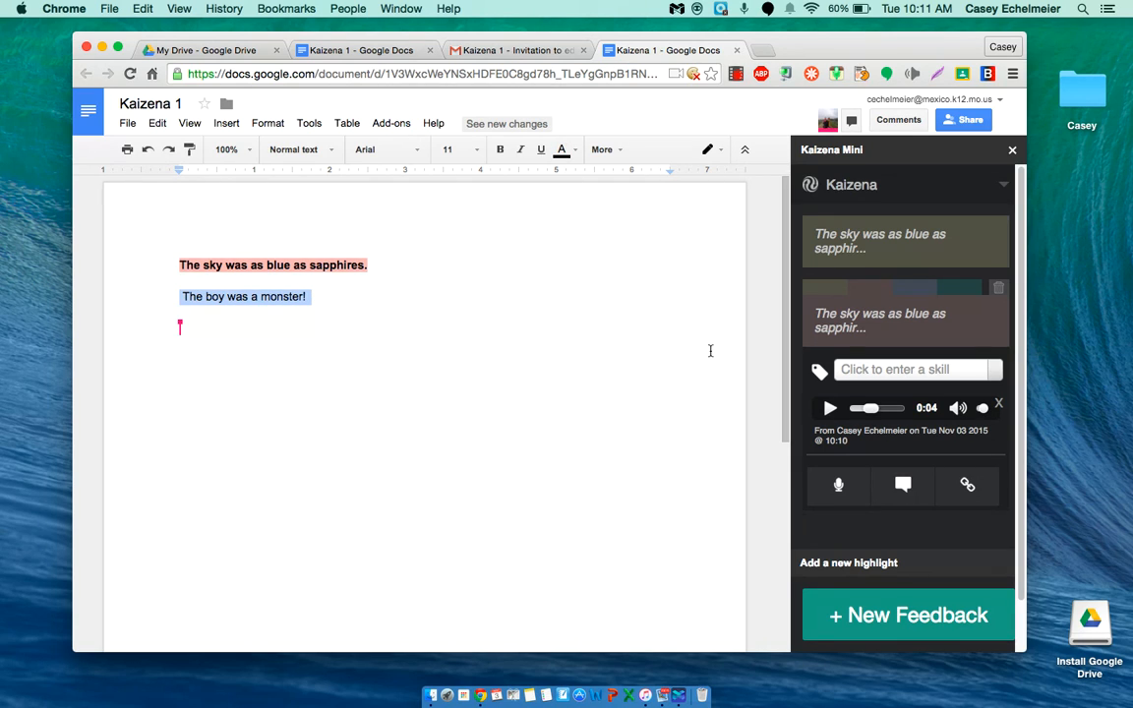
left_click(904, 486)
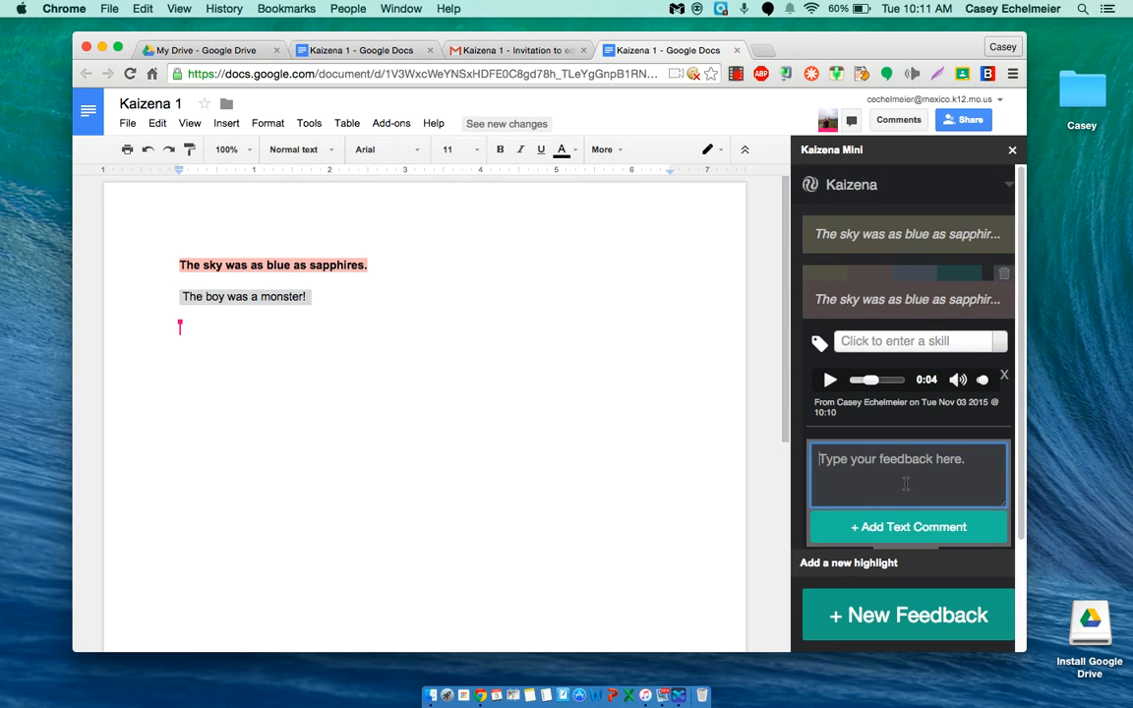
type("Great use of metapho")
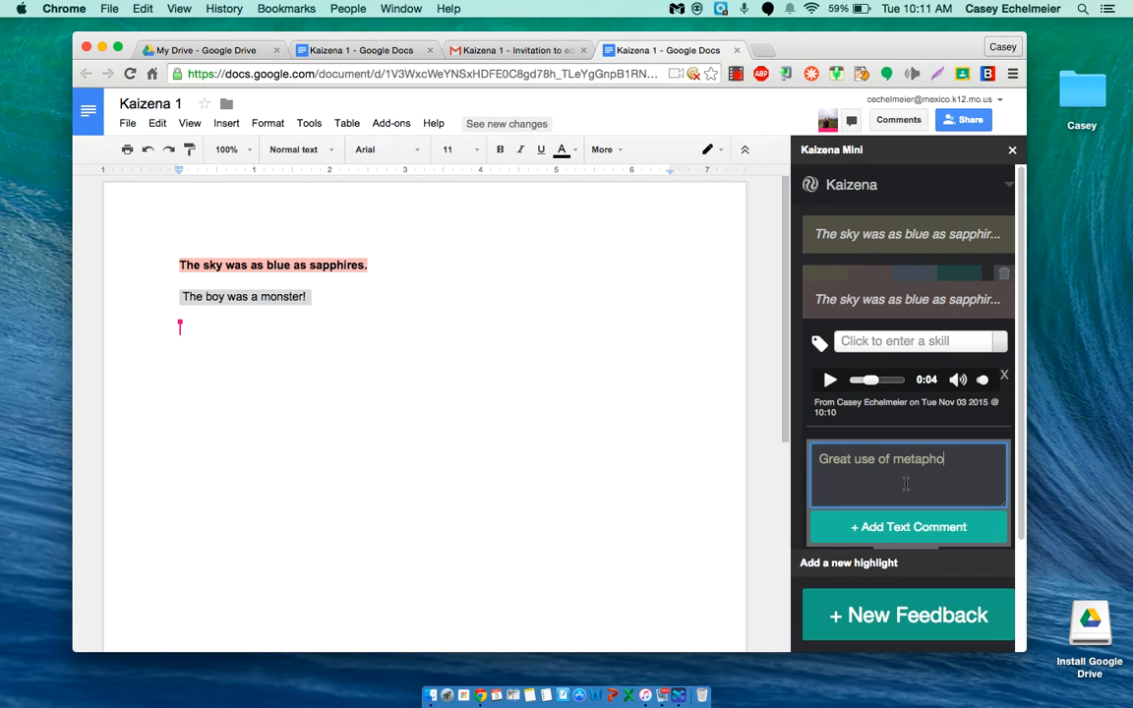
type("r.  Make sure you add ")
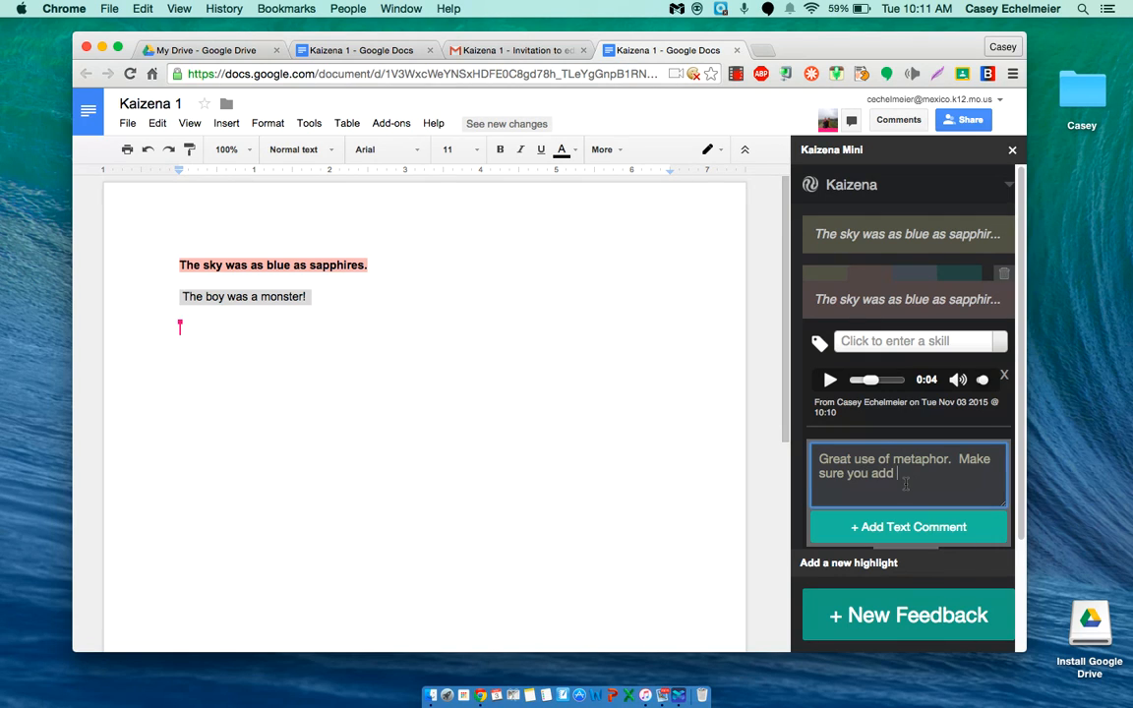
type("details so we know ")
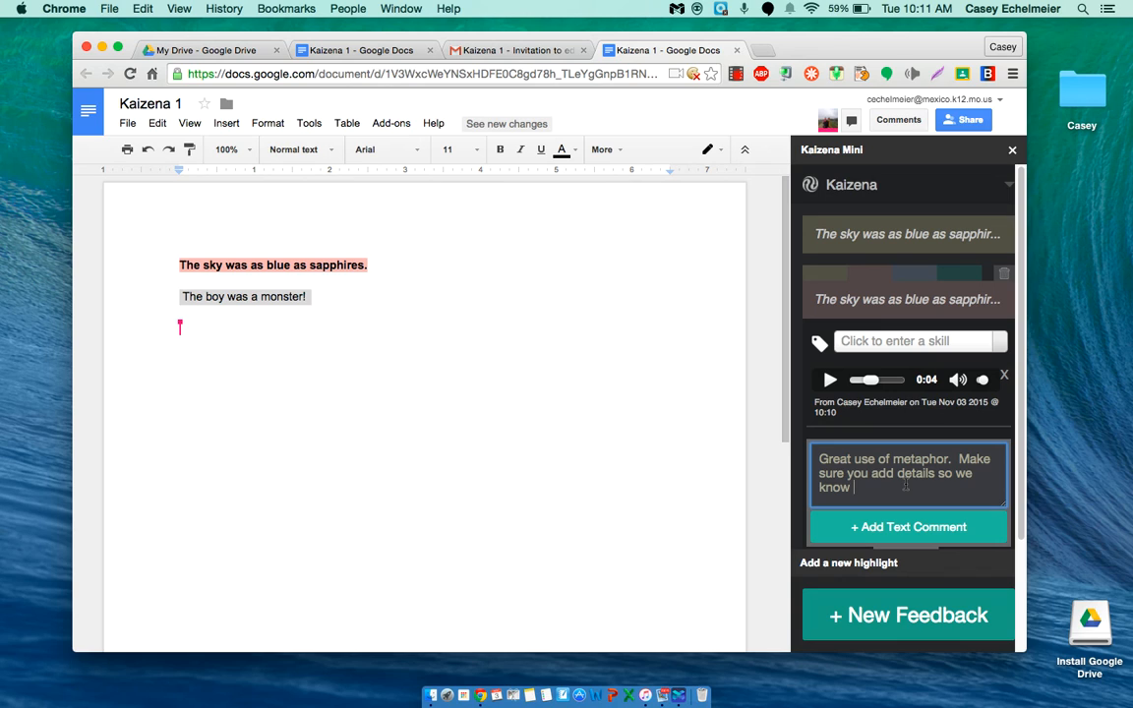
type("why he is ")
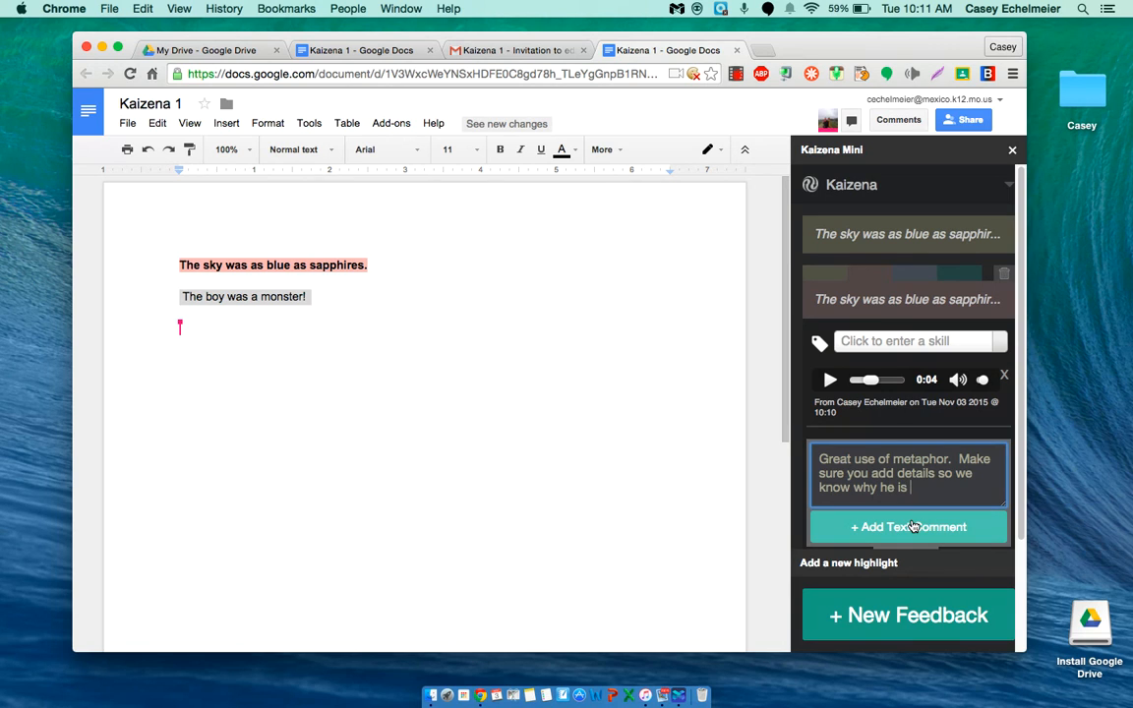
type("a monster!")
left_click(924, 535)
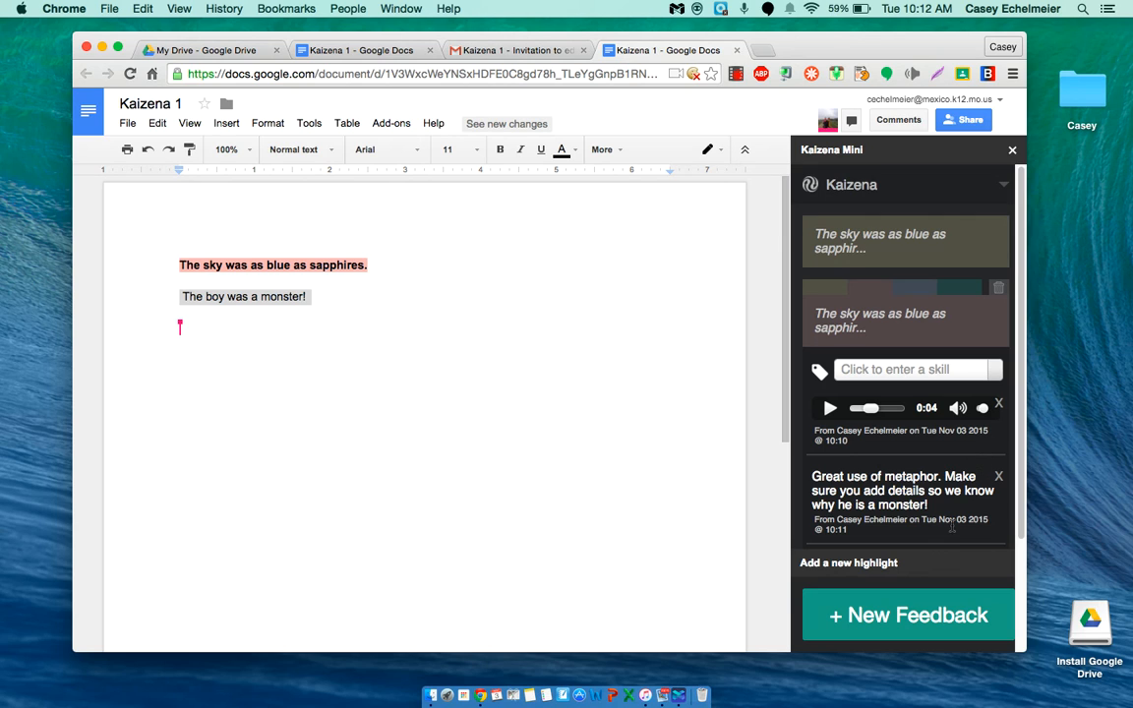
- Open the lesson attachment option for the red highlight and look through the lesson choices without attaching one
scroll(993, 509, "down", 2)
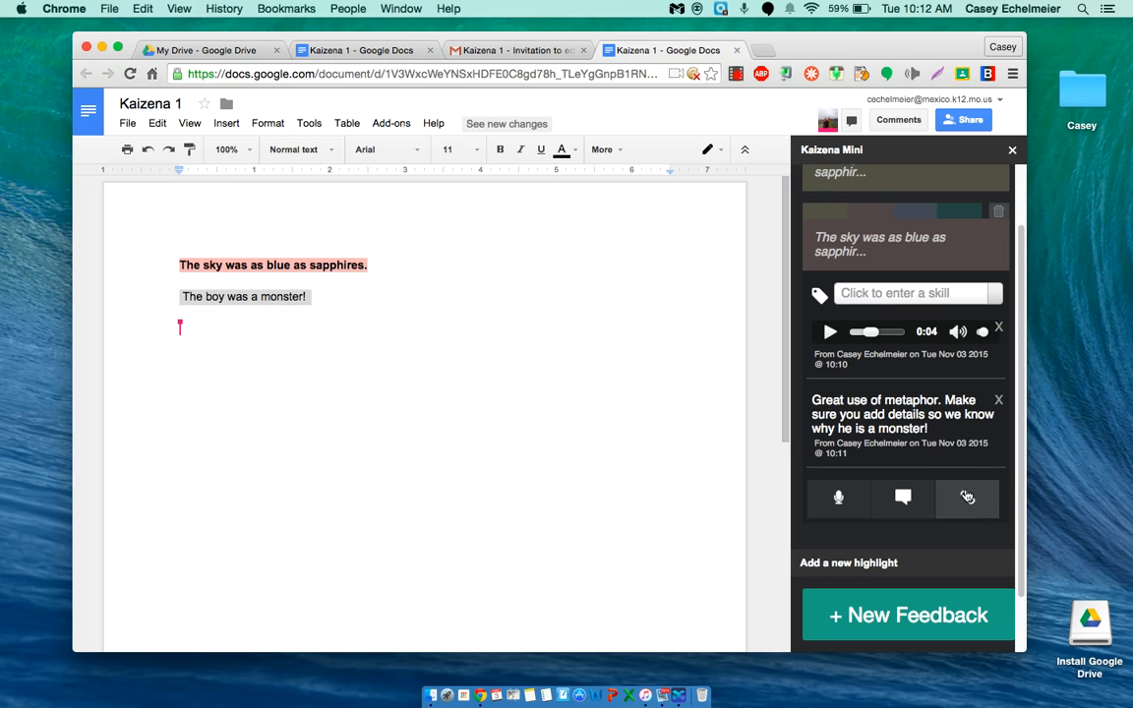
left_click(966, 501)
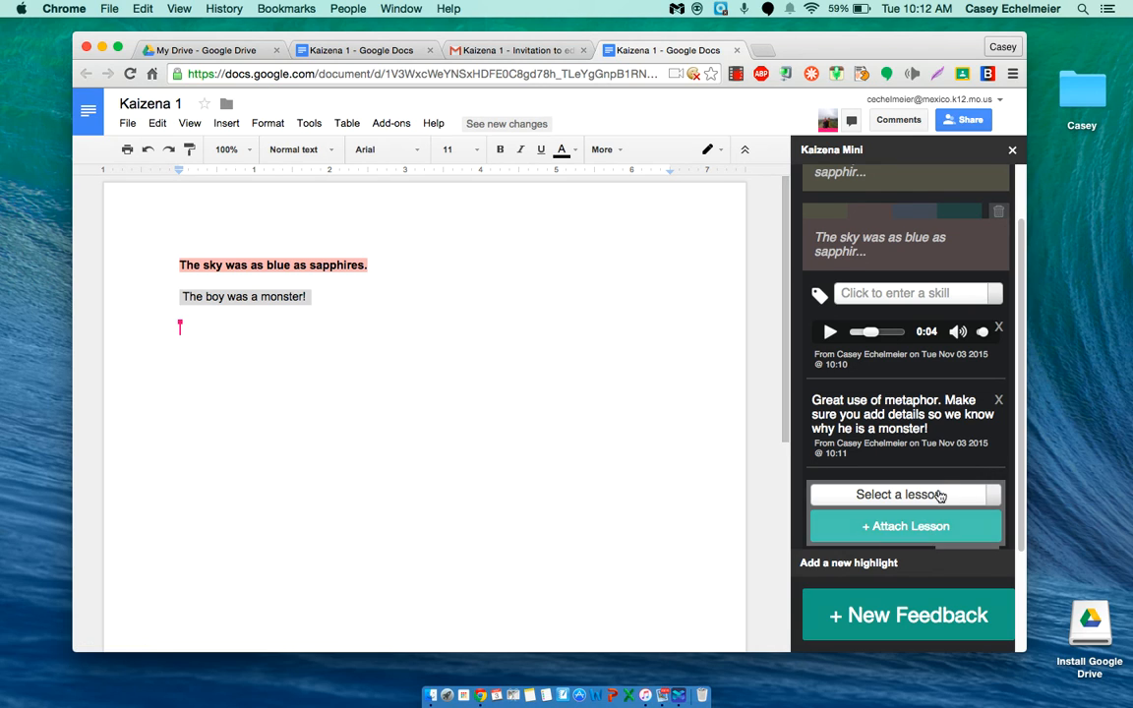
left_click(941, 497)
left_click(928, 571)
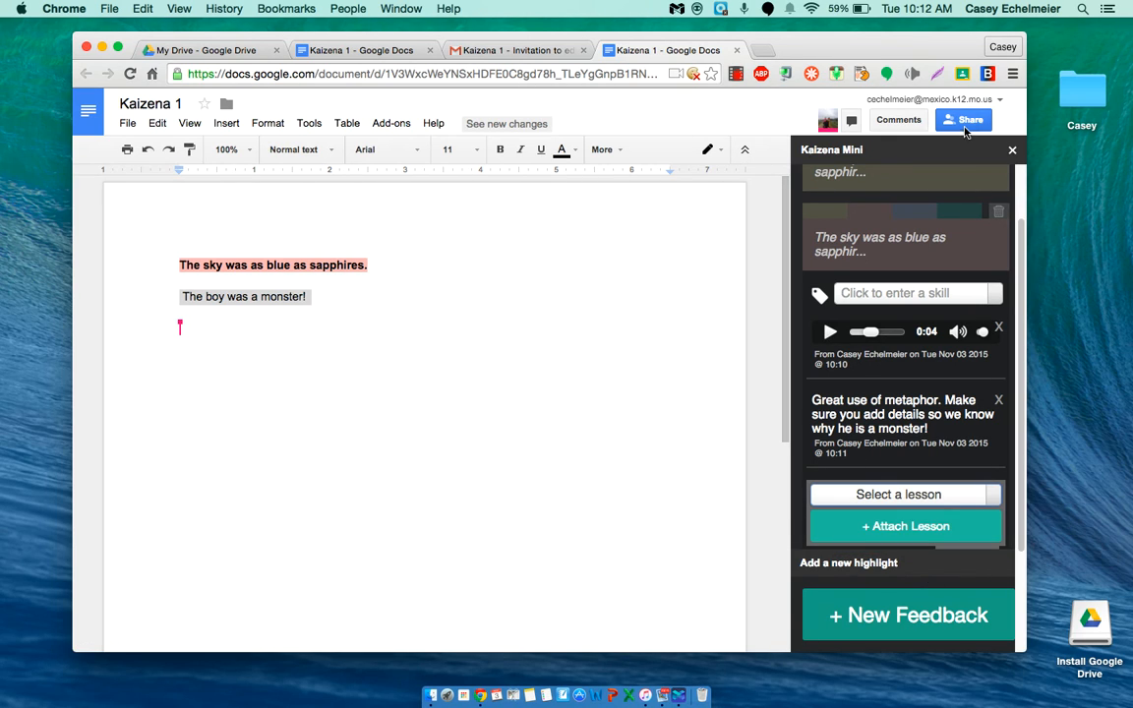
- Share the document again with the suggested Gmail contact, giving edit access, and send the invitation
left_click(963, 120)
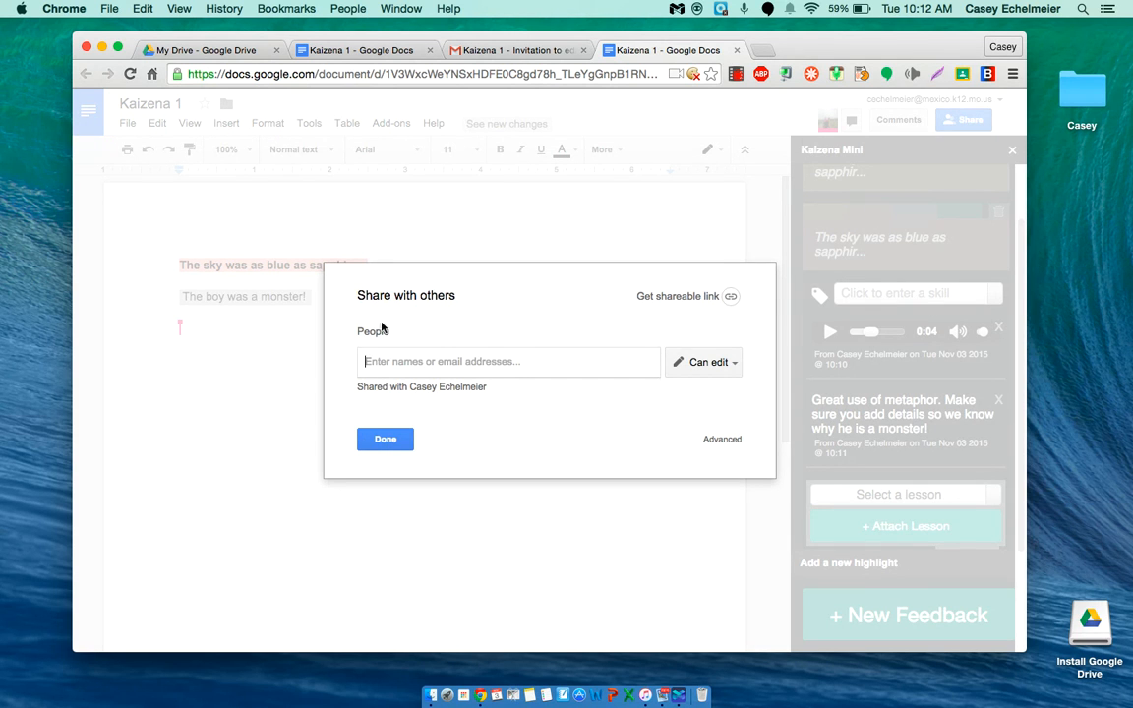
type("cec")
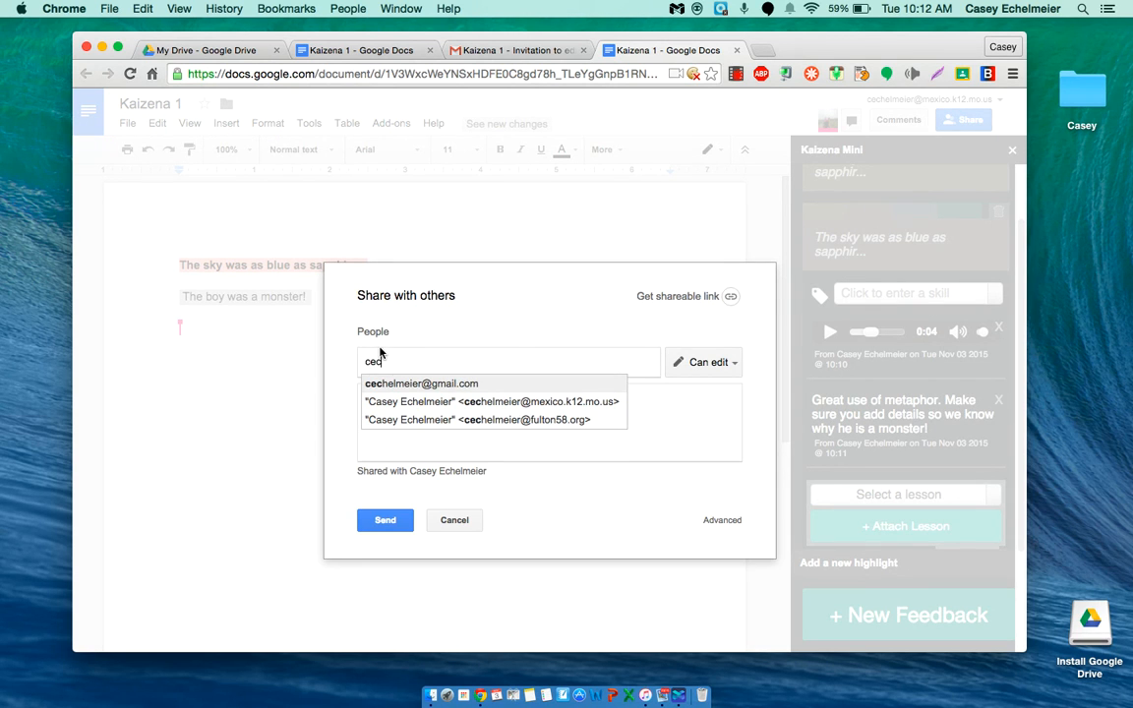
left_click(385, 382)
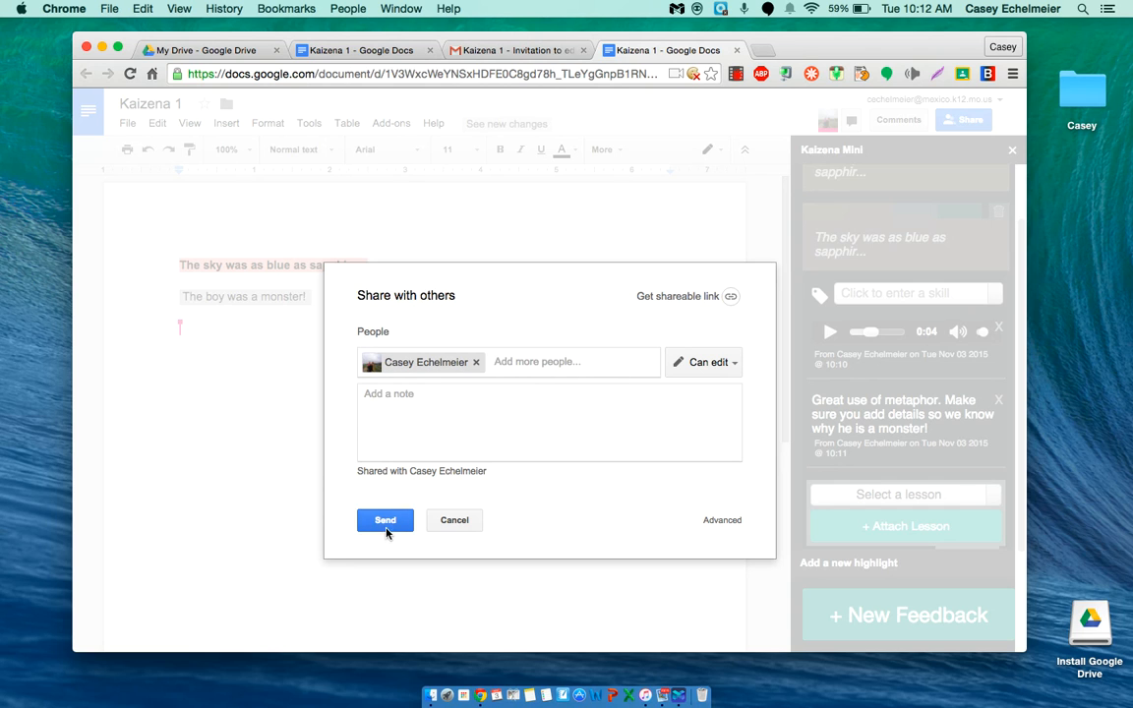
left_click(386, 522)
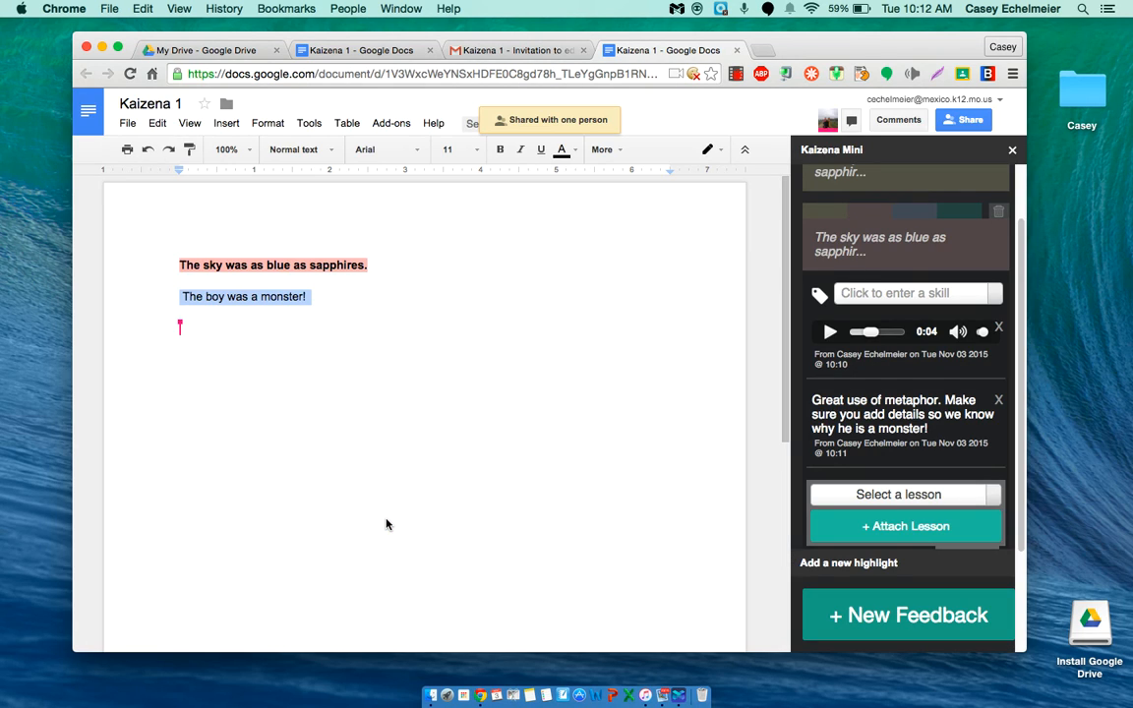
- Switch to the other open copy of the Kaizena 1 document and open the Kaizena Mini add-on there
left_click(366, 54)
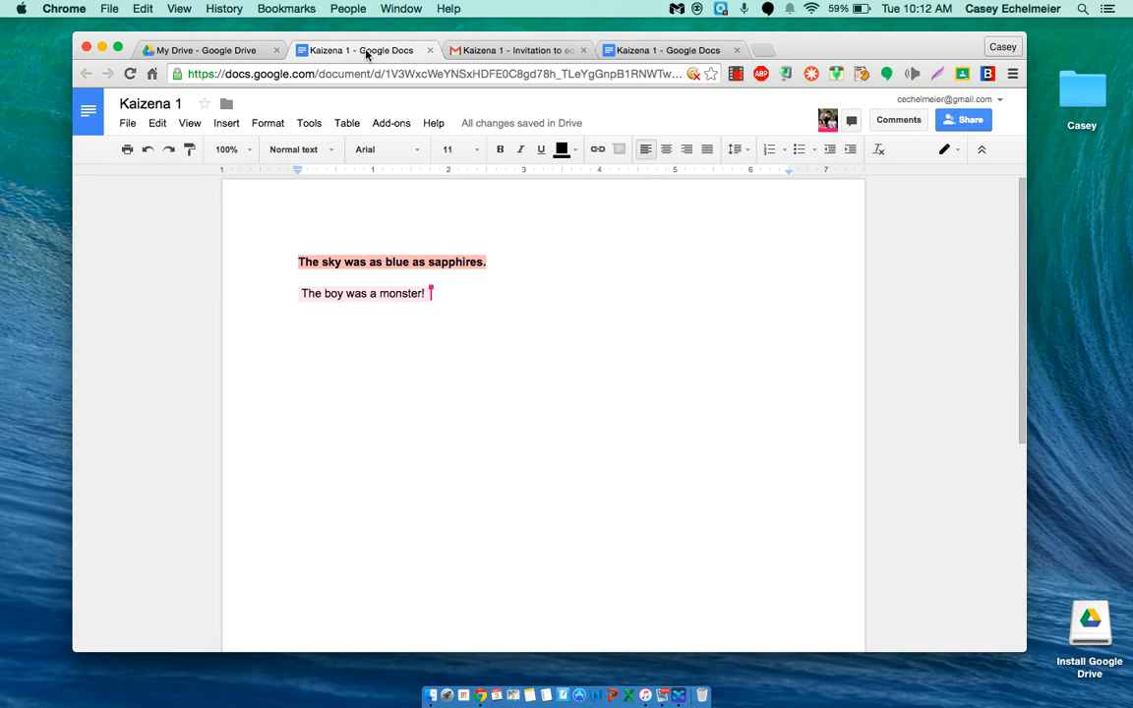
left_click(397, 125)
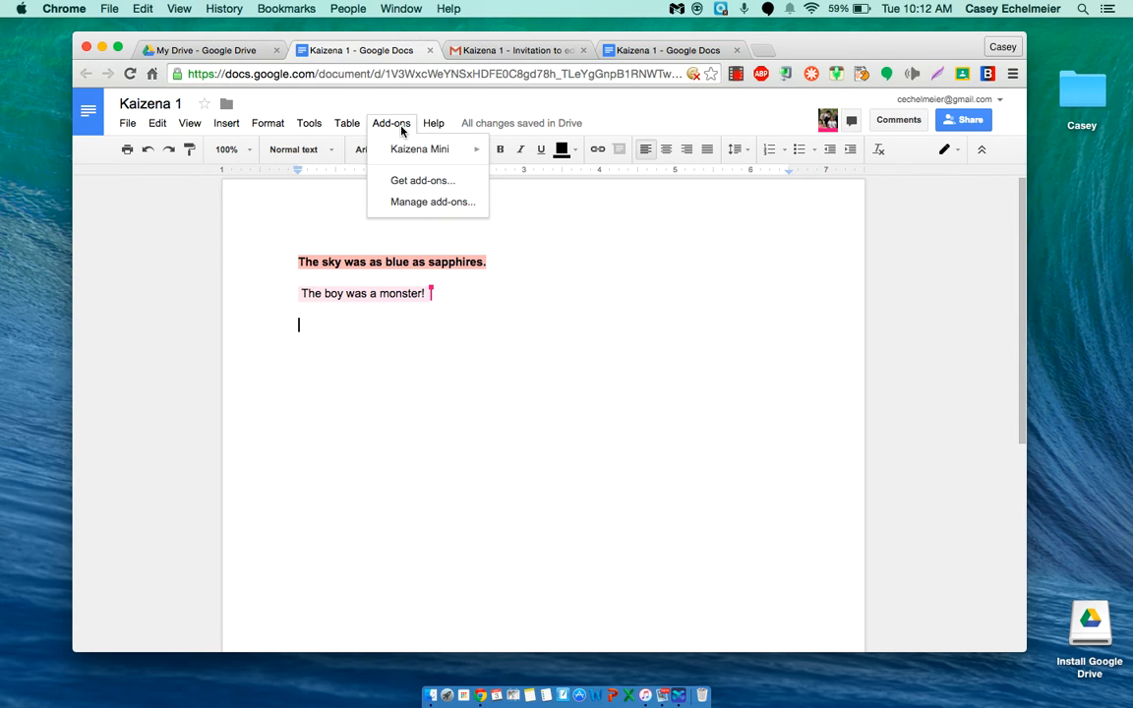
mouse_move(405, 154)
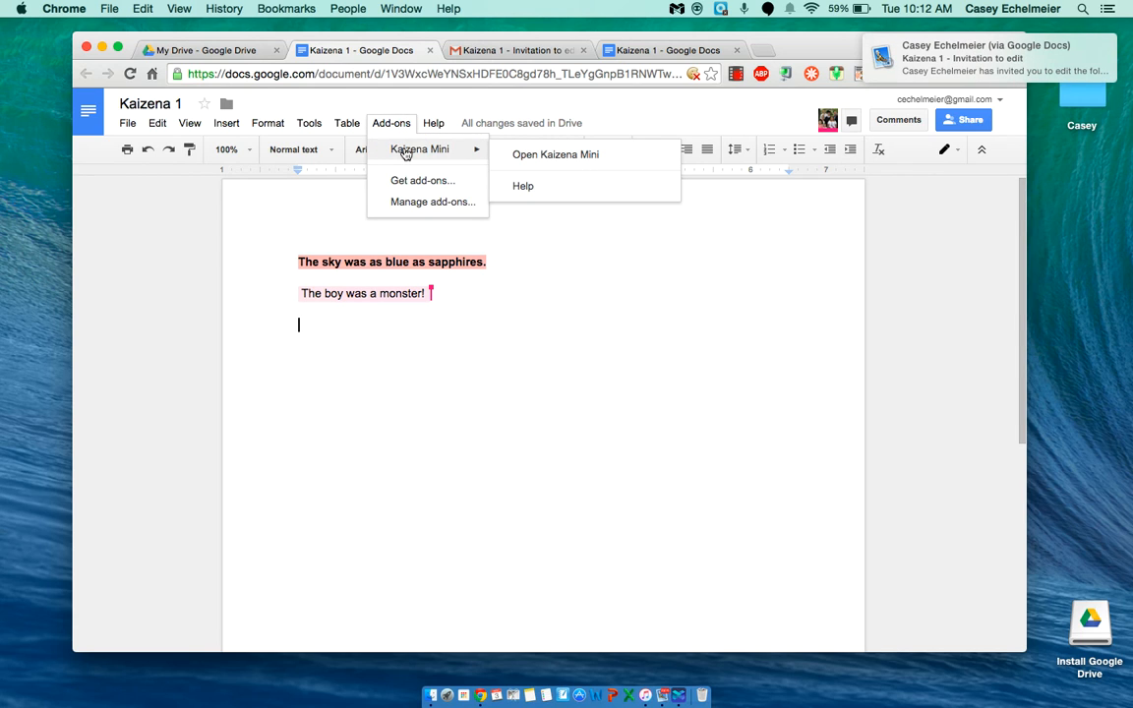
left_click(547, 159)
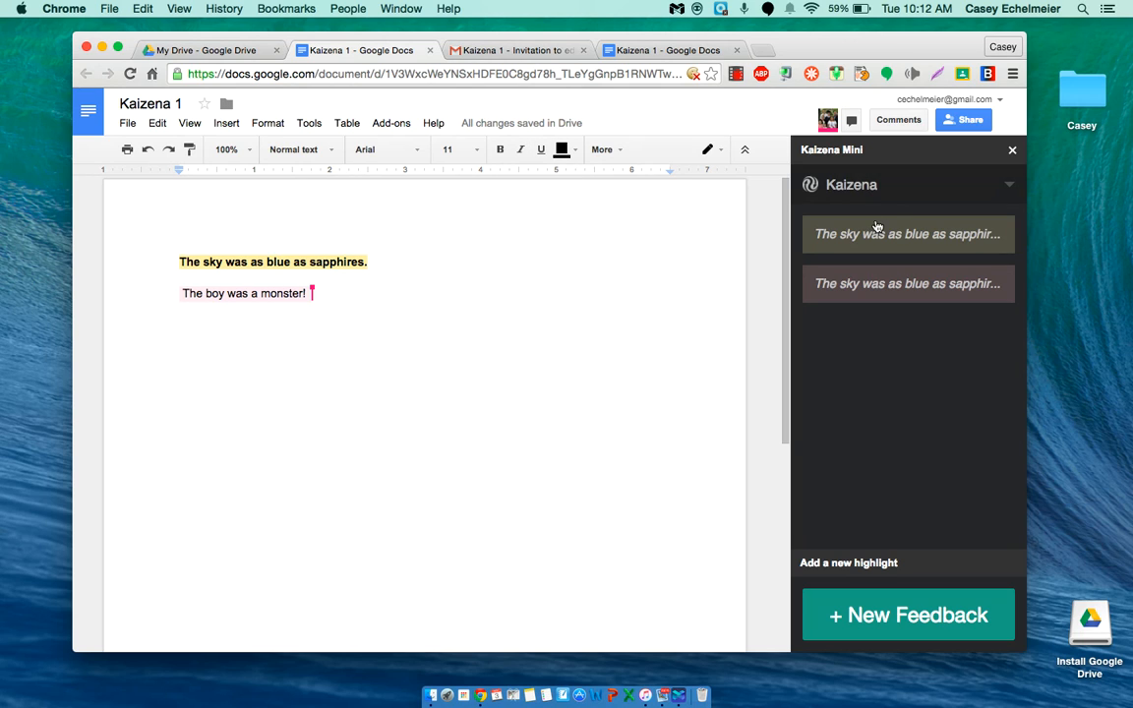
- Expand the yellow highlight's feedback and play back part of its voice comment
left_click(959, 245)
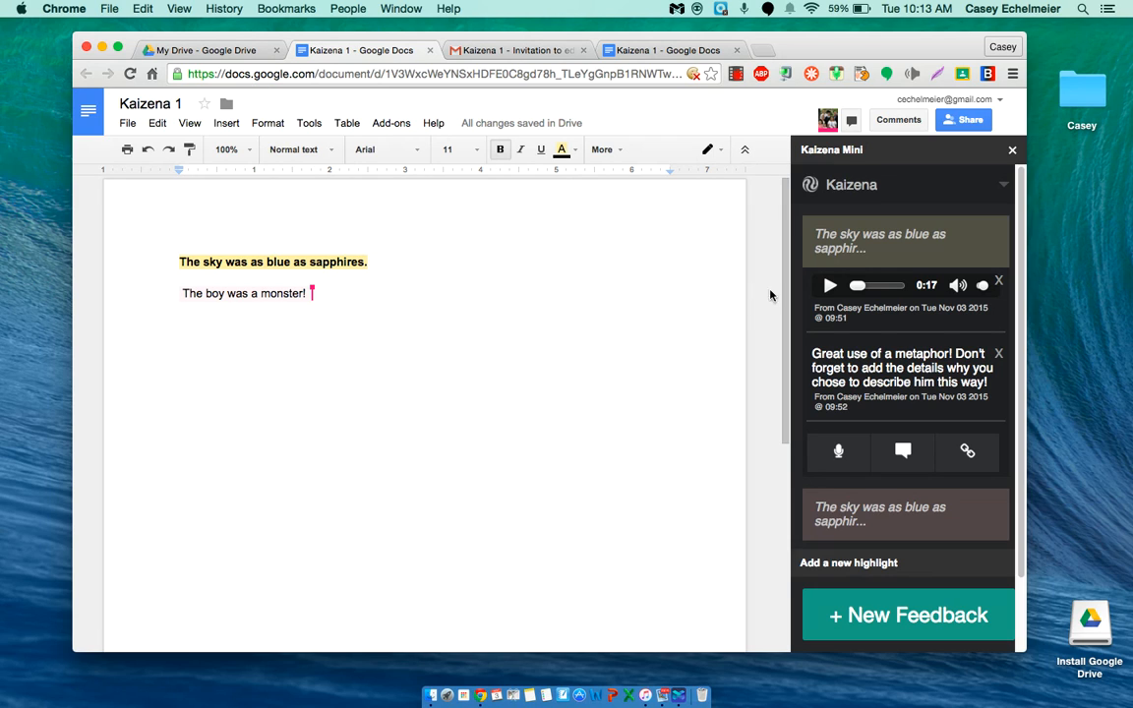
left_click(829, 286)
left_click(826, 289)
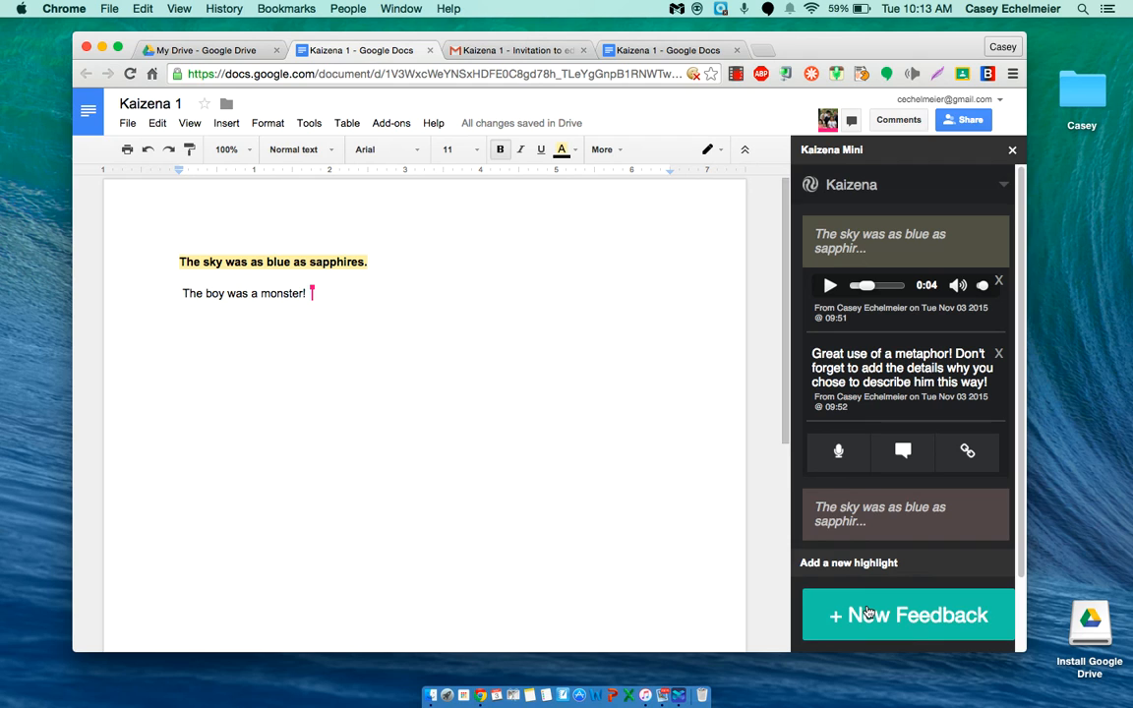
- Add a new Kaizena feedback highlight to the sentence "The sky was as blue as sapphires."
left_click(867, 612)
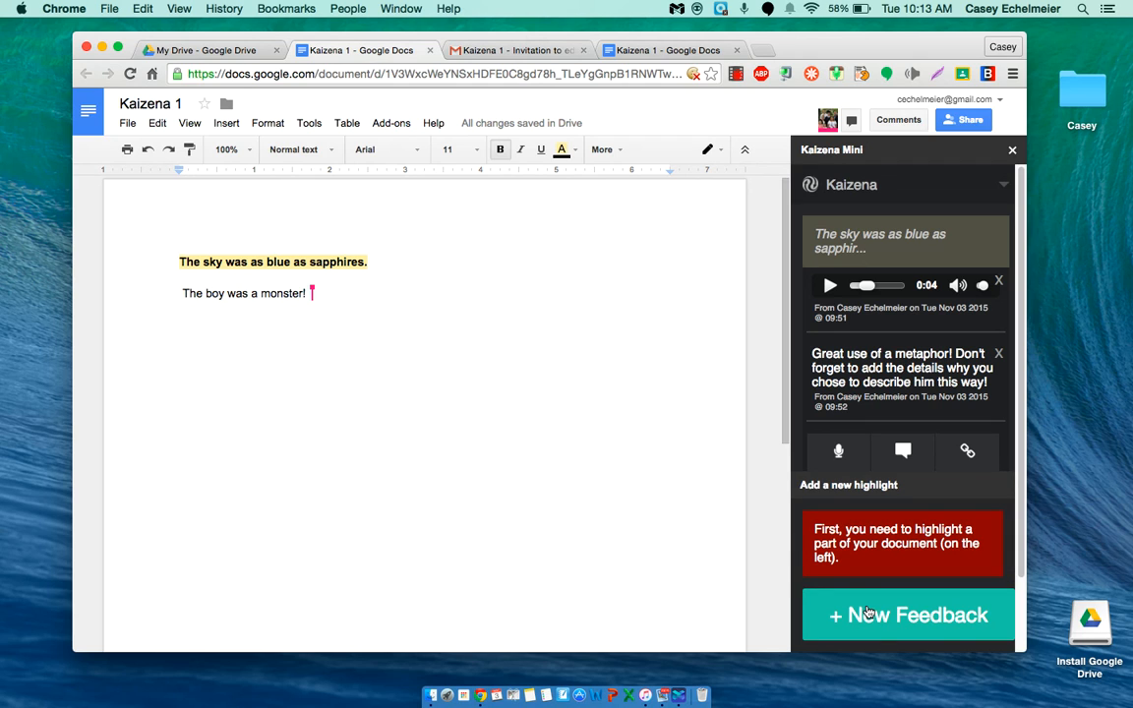
left_click(490, 421)
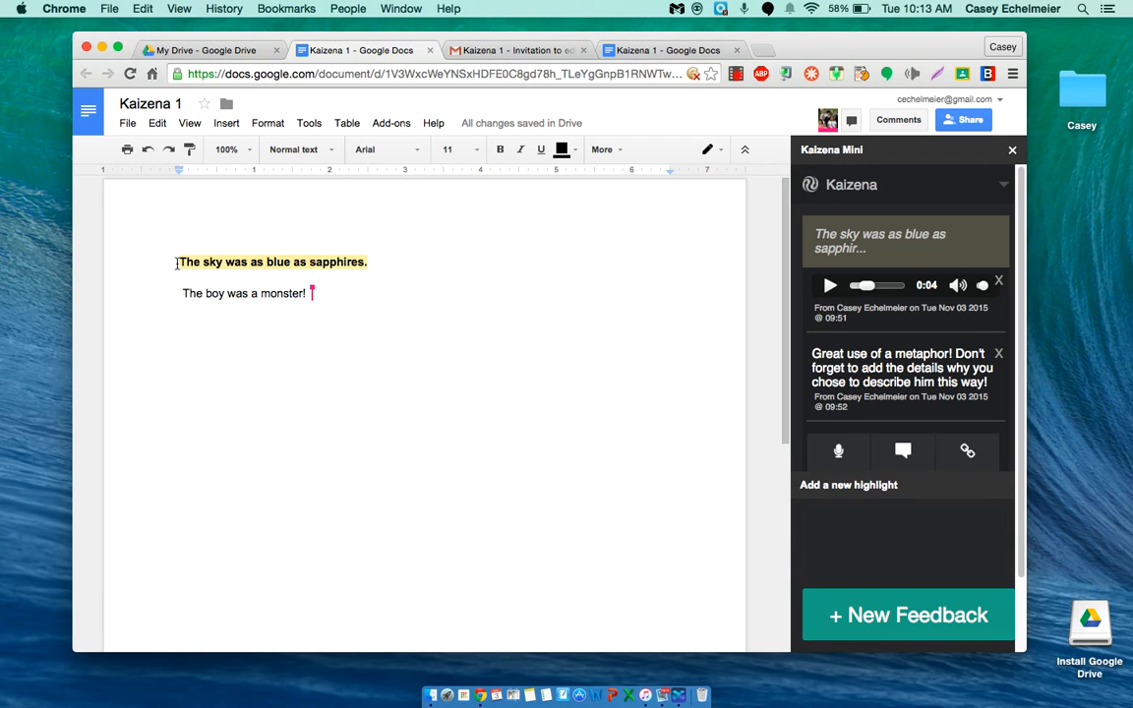
left_click_drag(177, 262, 375, 263)
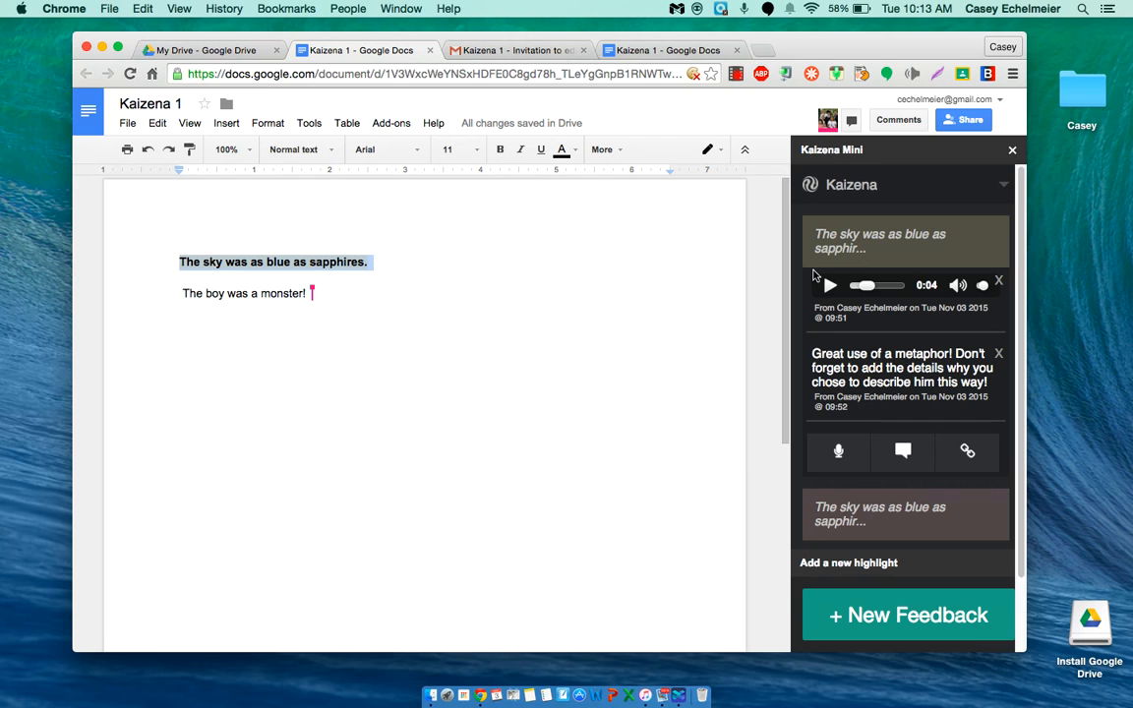
left_click(921, 617)
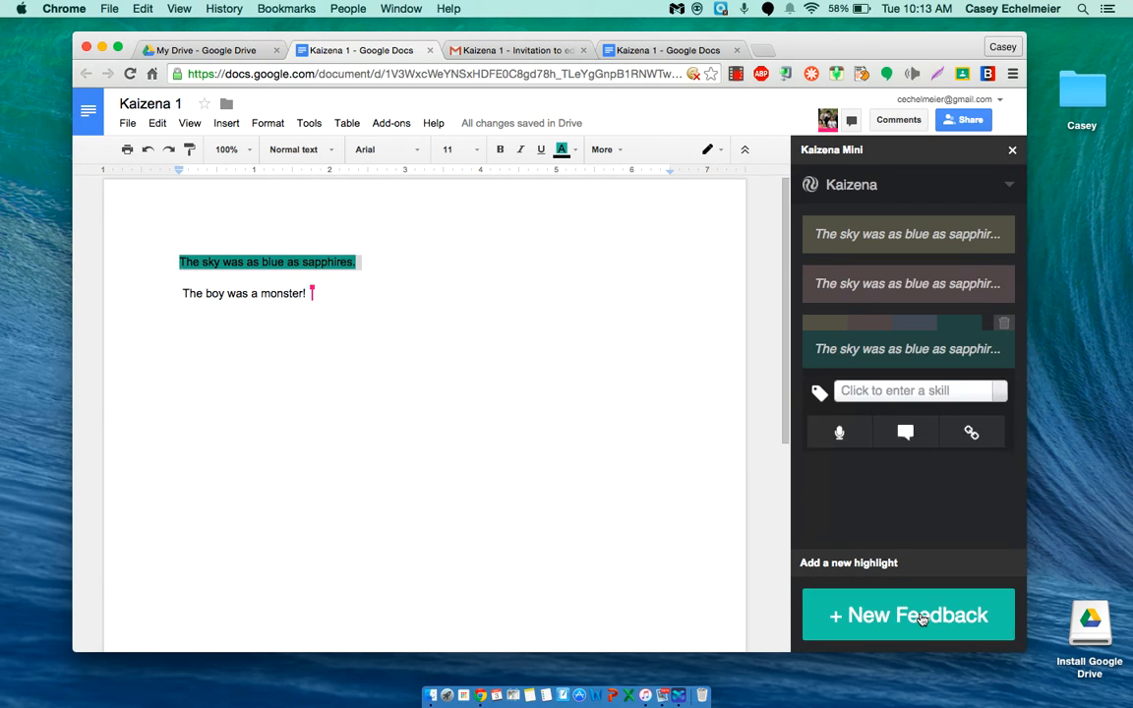
- Record a voice comment of about 4 seconds for the new teal highlight
left_click(837, 475)
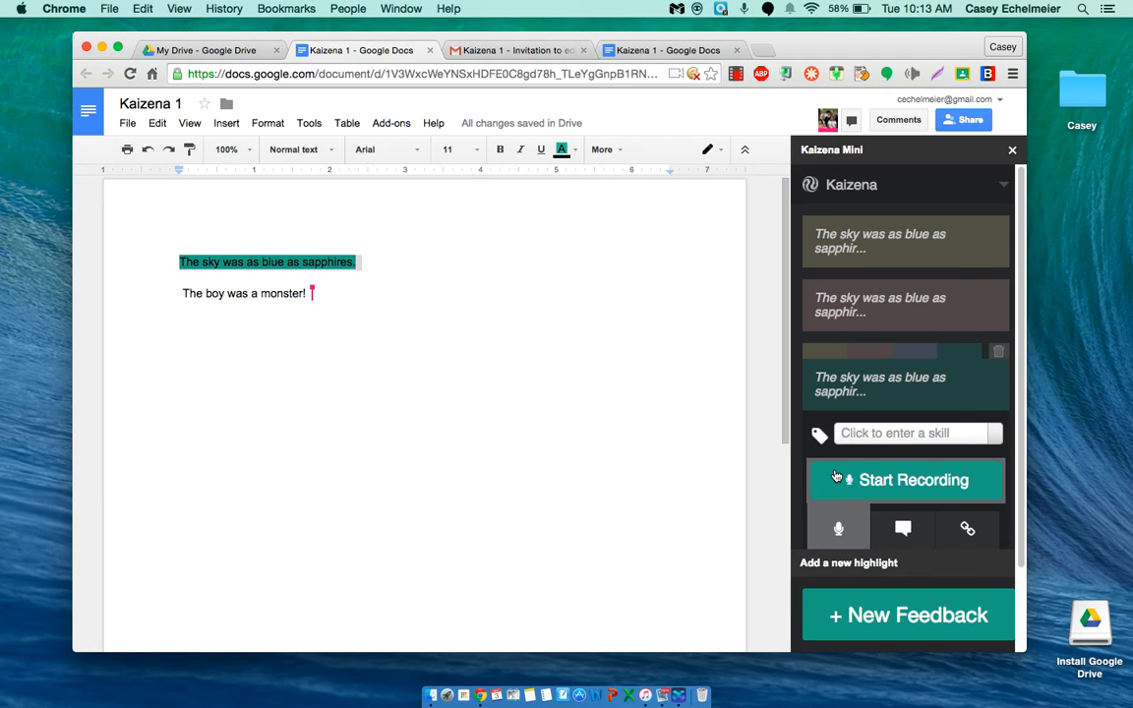
left_click(894, 482)
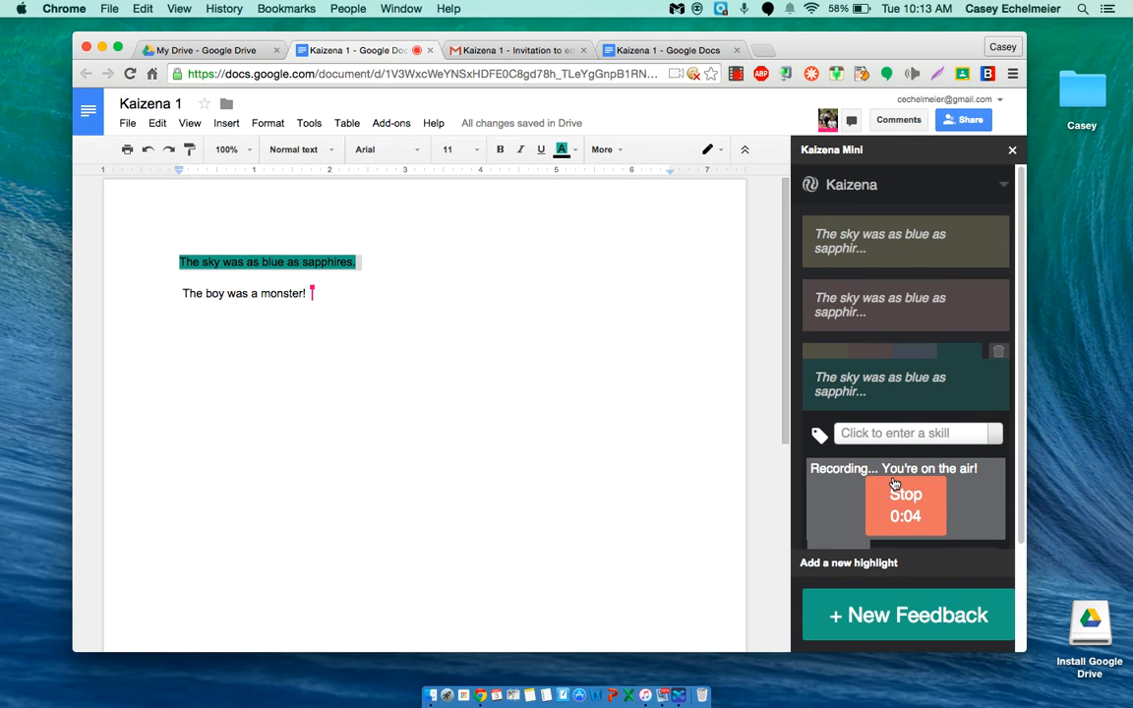
left_click(892, 484)
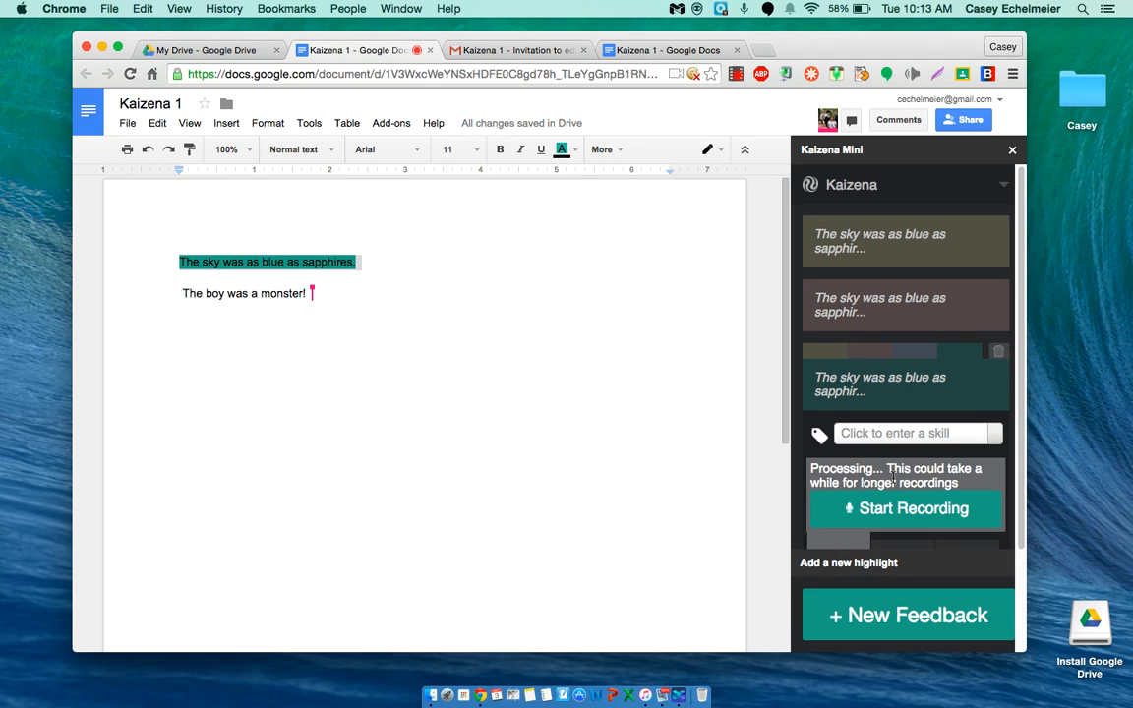